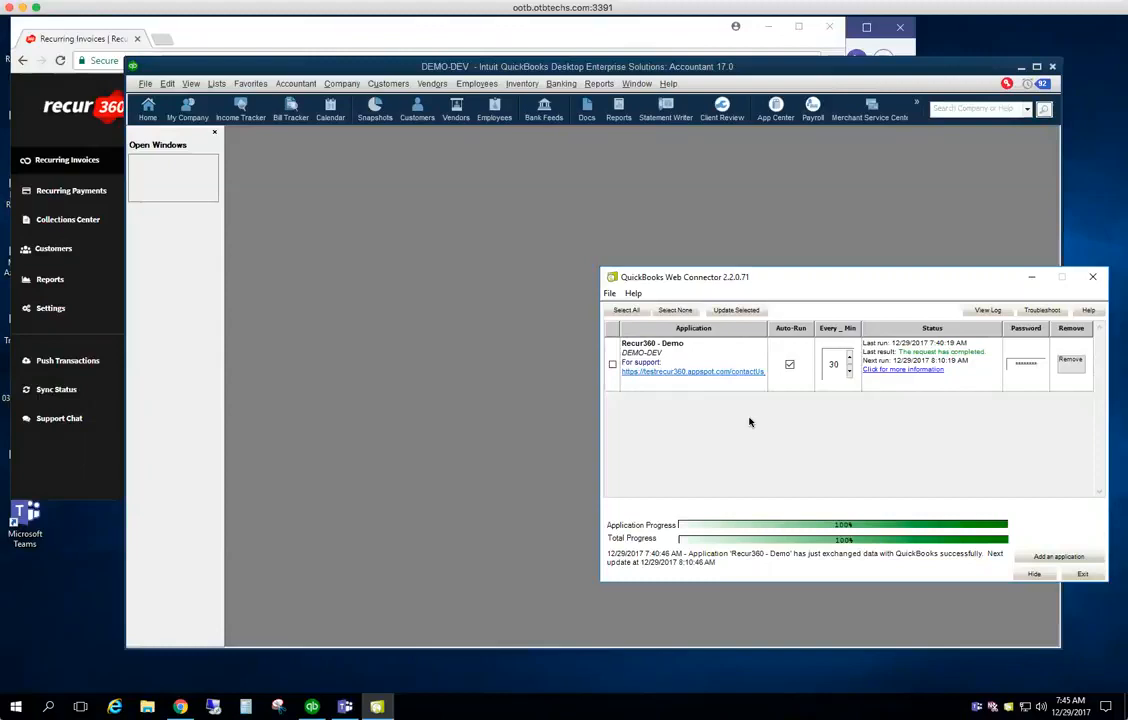
After checking the Recur360 recurring invoices list, tick the Recur360 - Demo row in Web Connector
{"action": "left_click", "coordinate": [234, 36]}
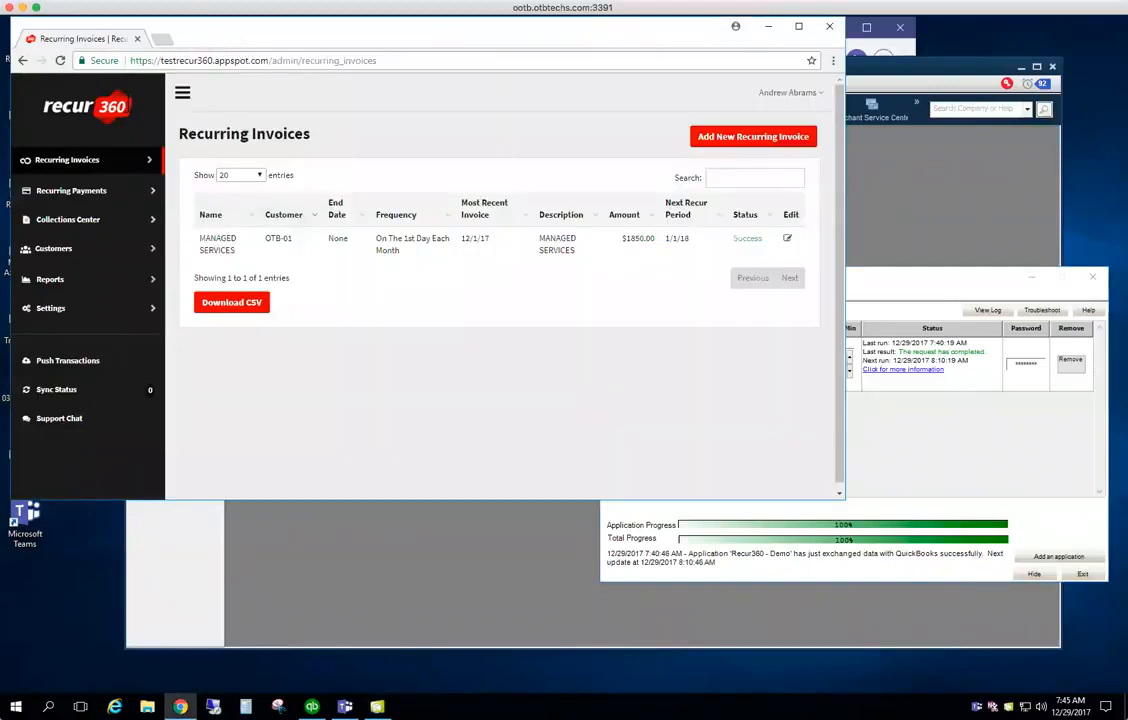
{"action": "left_click", "coordinate": [853, 78]}
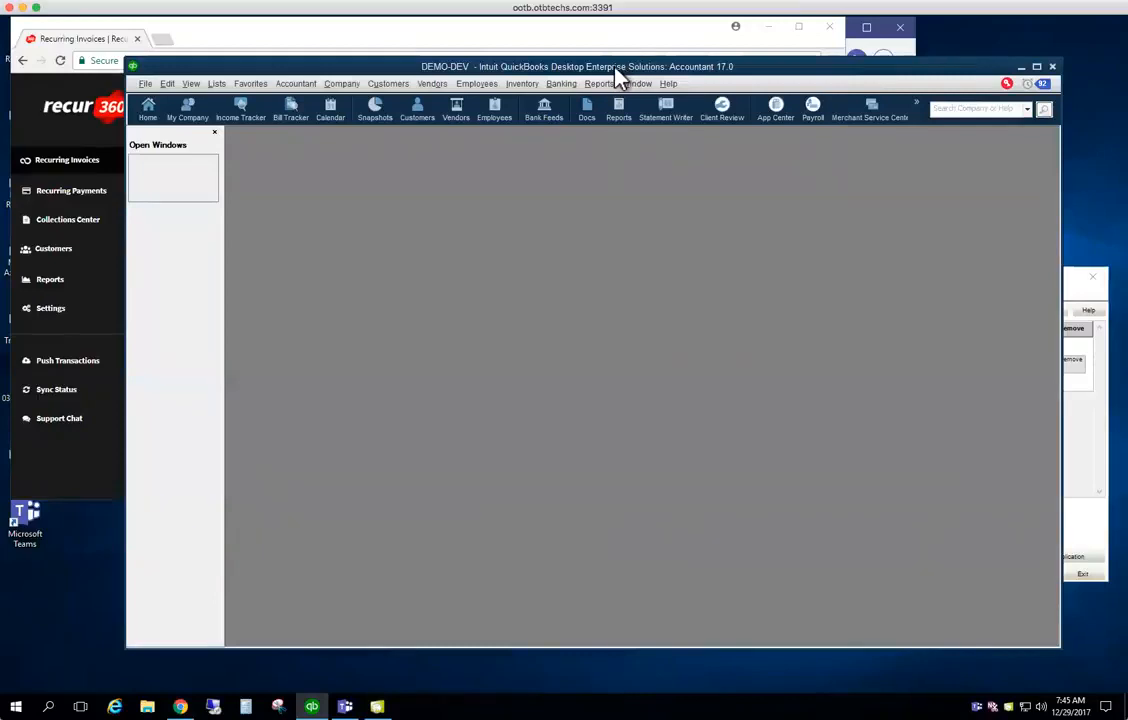
{"action": "left_click", "coordinate": [1080, 297]}
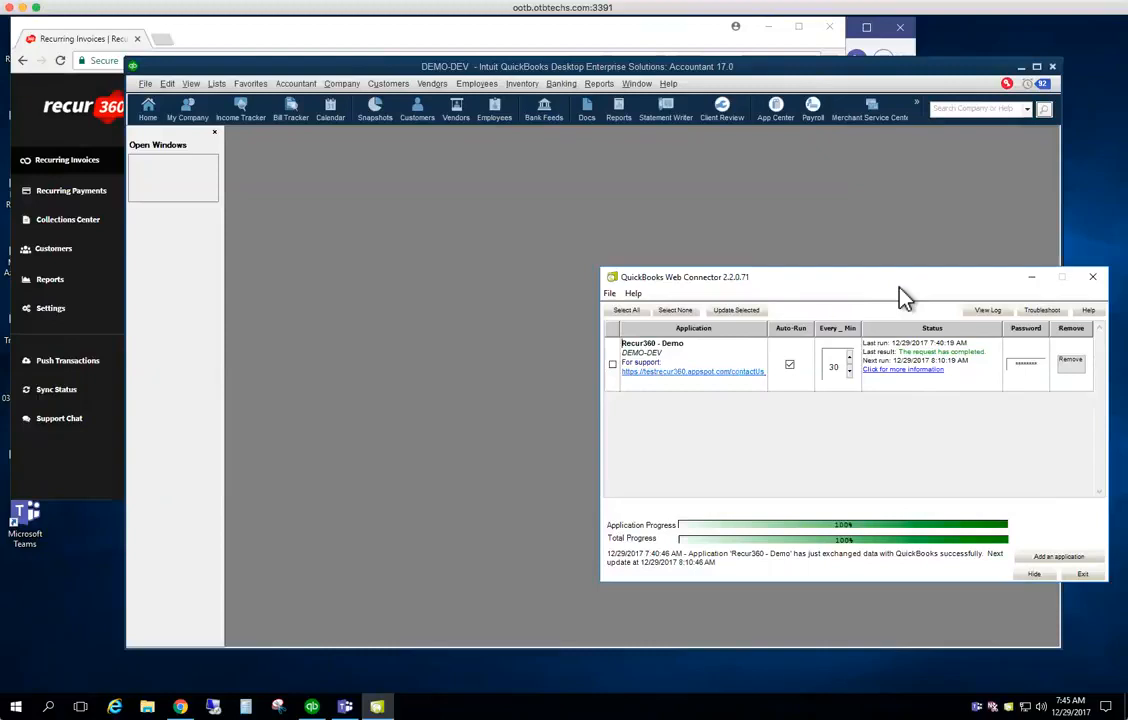
{"action": "left_click", "coordinate": [613, 365]}
Remove the Recur360 - Demo application from the Web Connector, confirming the warning with Yes
{"action": "left_click", "coordinate": [1072, 366]}
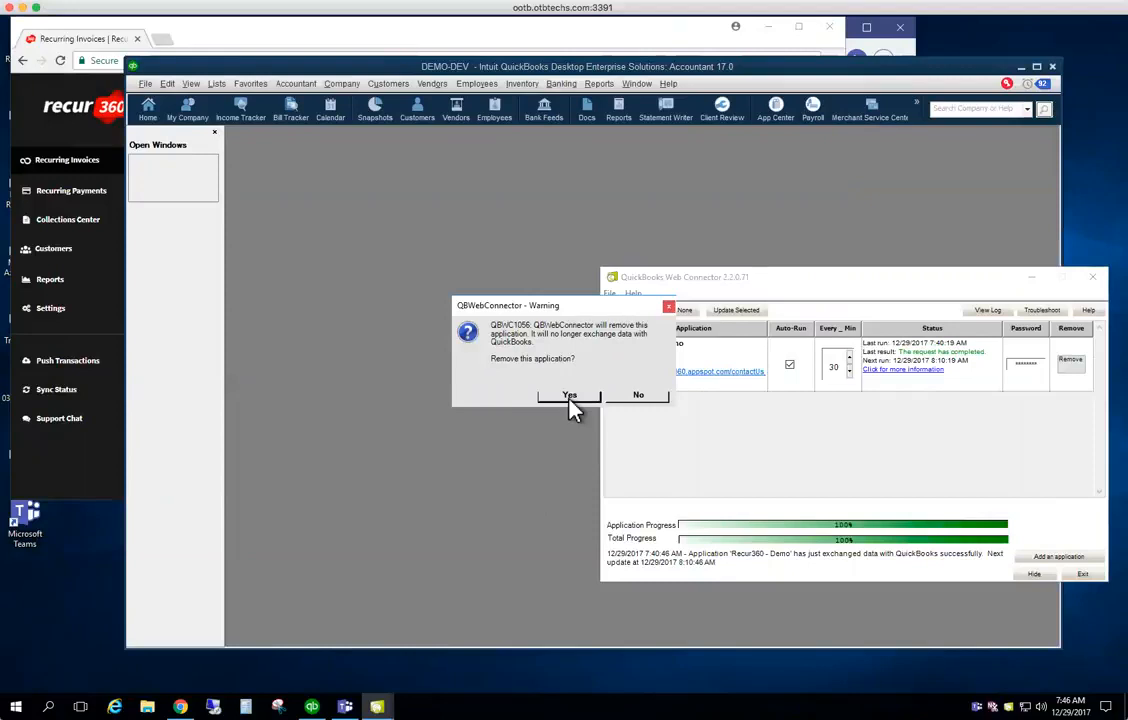
{"action": "left_click", "coordinate": [569, 397]}
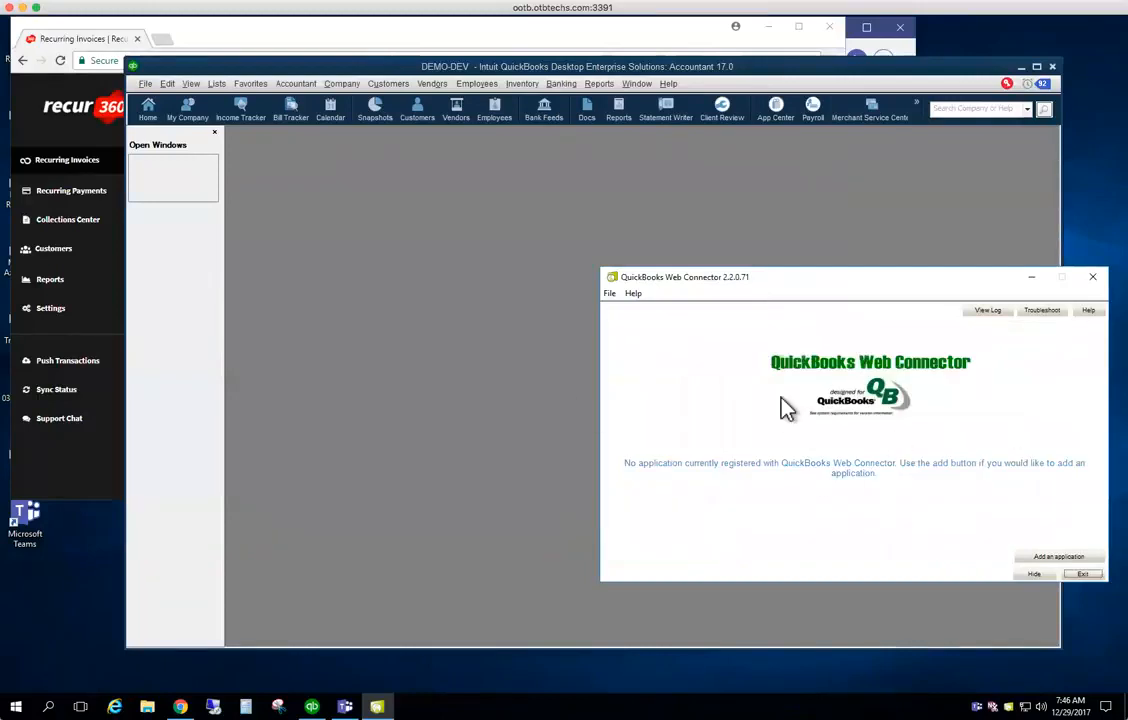
{"action": "left_click", "coordinate": [168, 86]}
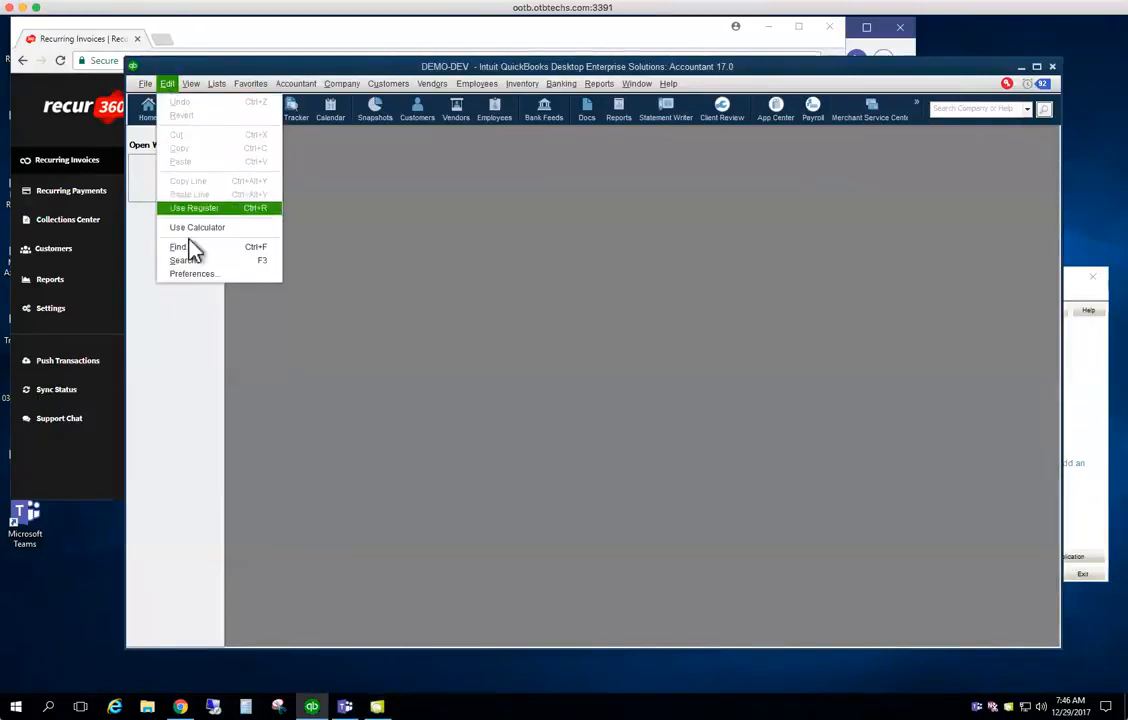
Revoke Recur360 - Demo's access in Integrated Applications company preferences and save with OK
{"action": "left_click", "coordinate": [192, 273]}
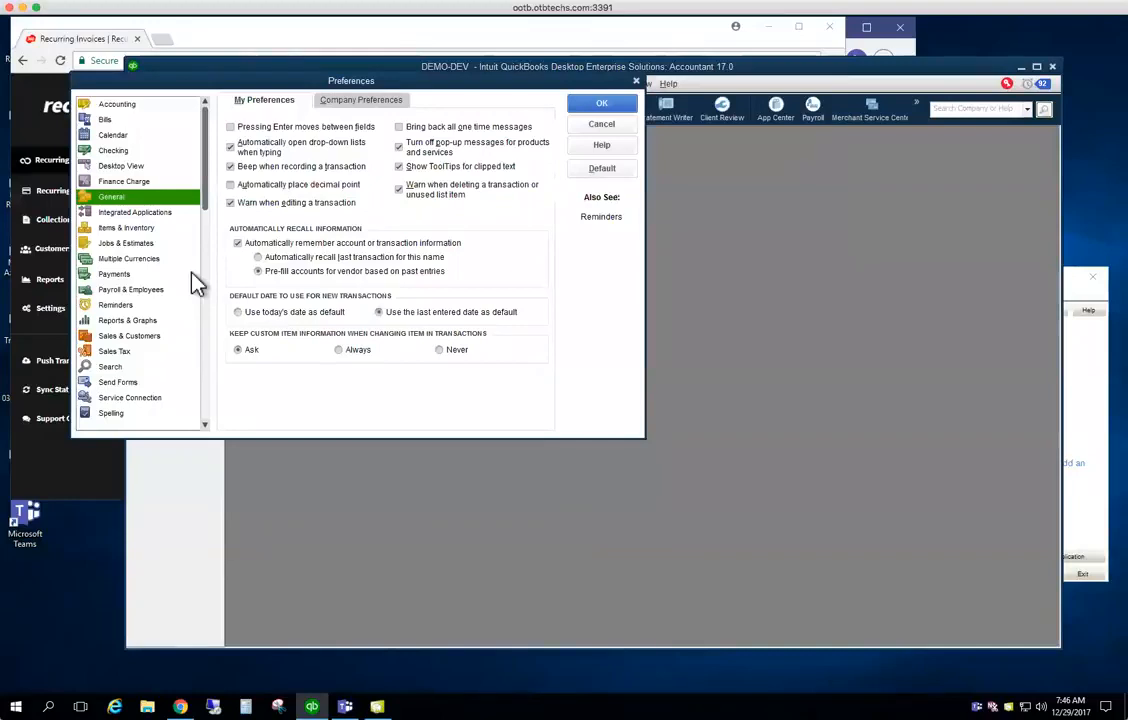
{"action": "left_click", "coordinate": [145, 212]}
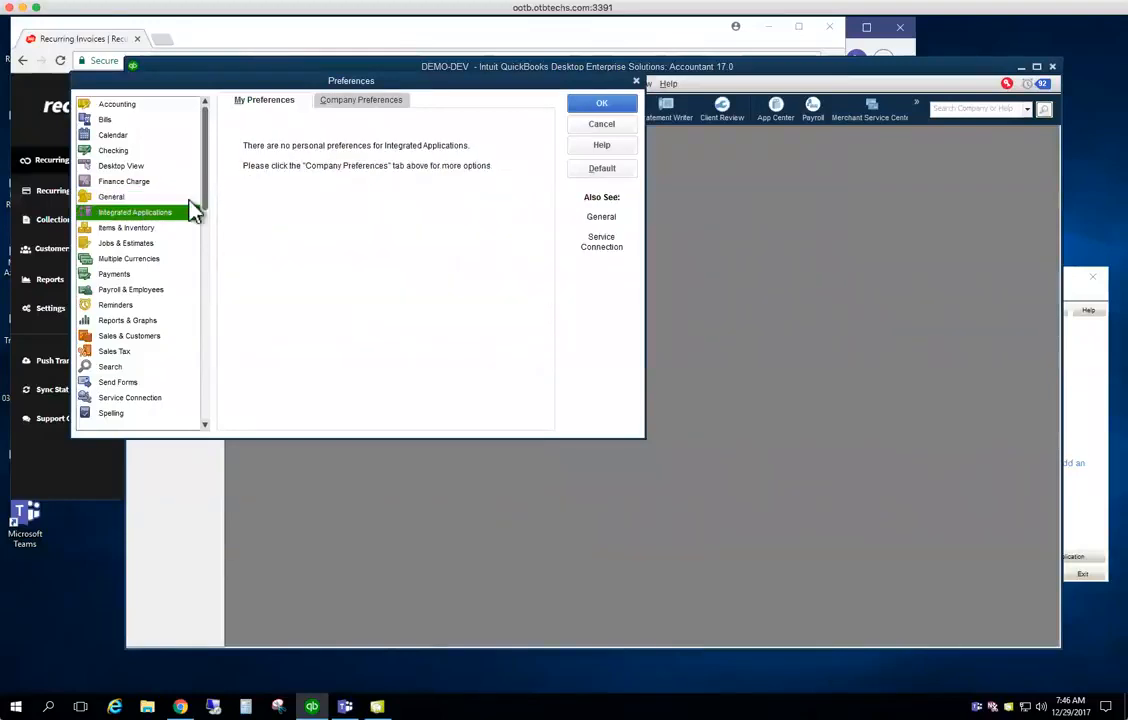
{"action": "left_click", "coordinate": [378, 101]}
{"action": "left_click", "coordinate": [376, 232]}
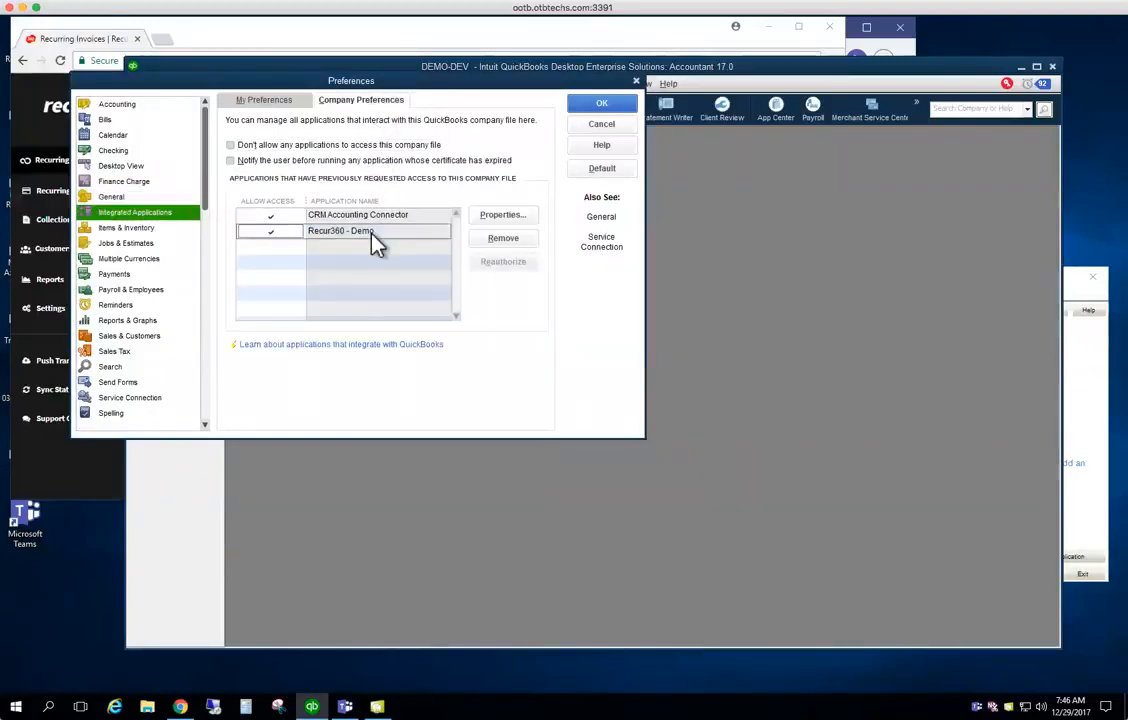
{"action": "left_click", "coordinate": [497, 240]}
{"action": "left_click", "coordinate": [536, 244]}
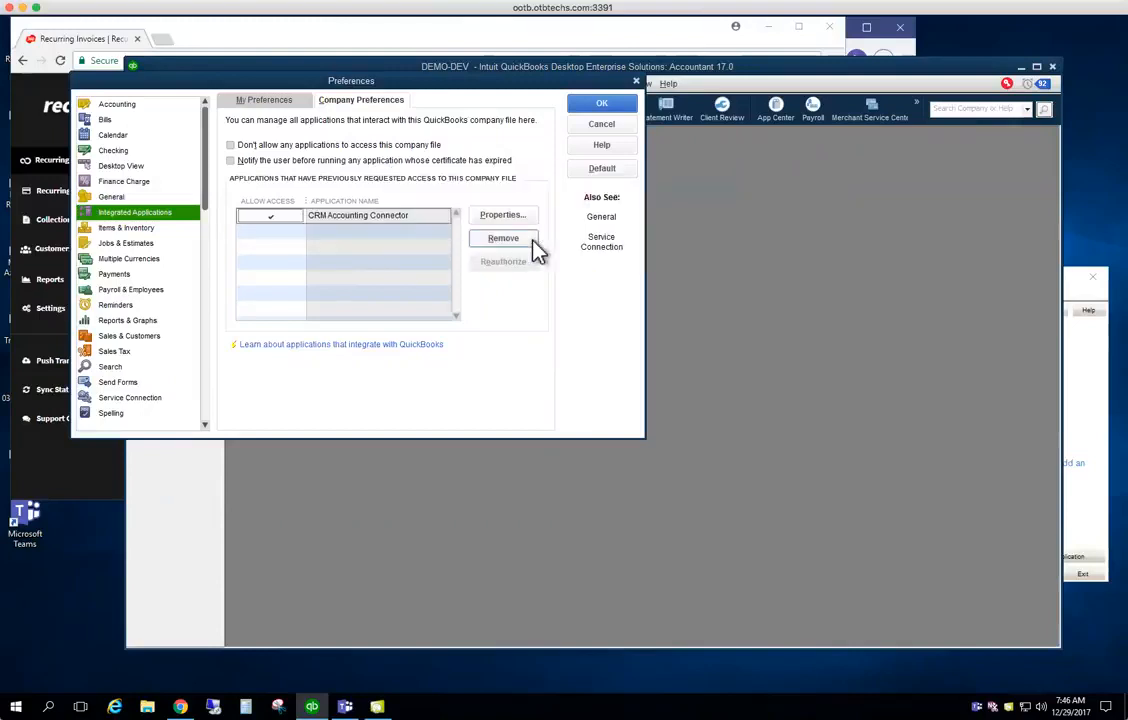
{"action": "left_click", "coordinate": [602, 104]}
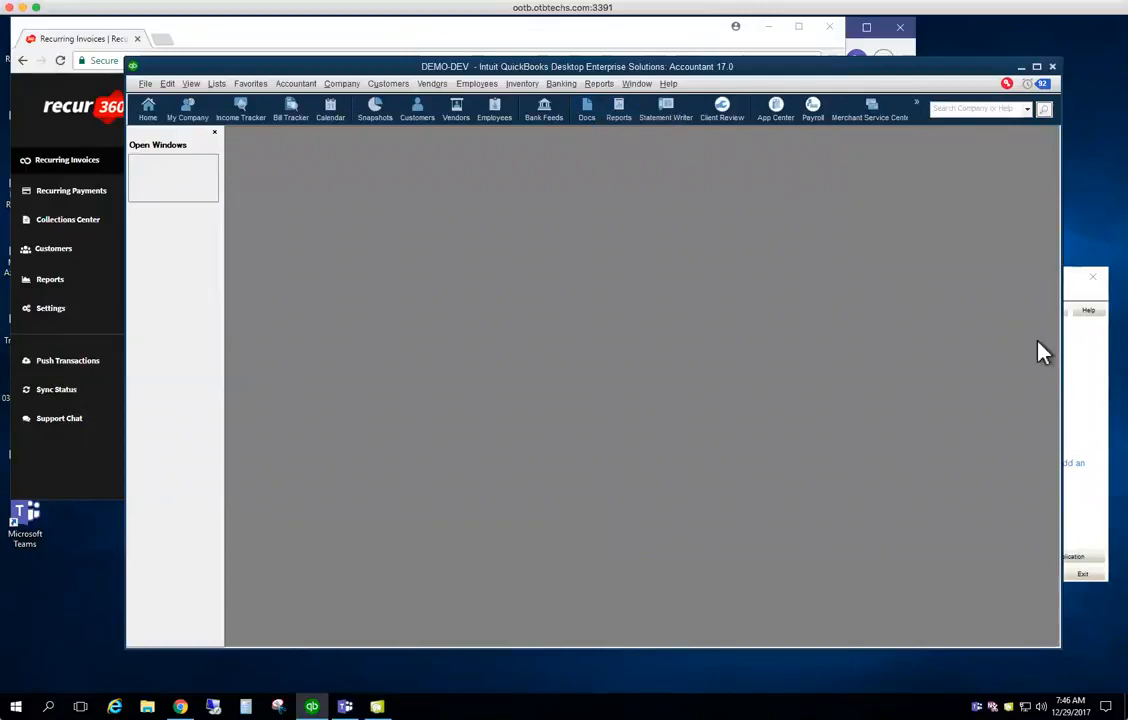
Reopen the Integrated Applications company preferences to confirm only CRM Accounting Connector remains, then cancel
{"action": "left_click", "coordinate": [1077, 310]}
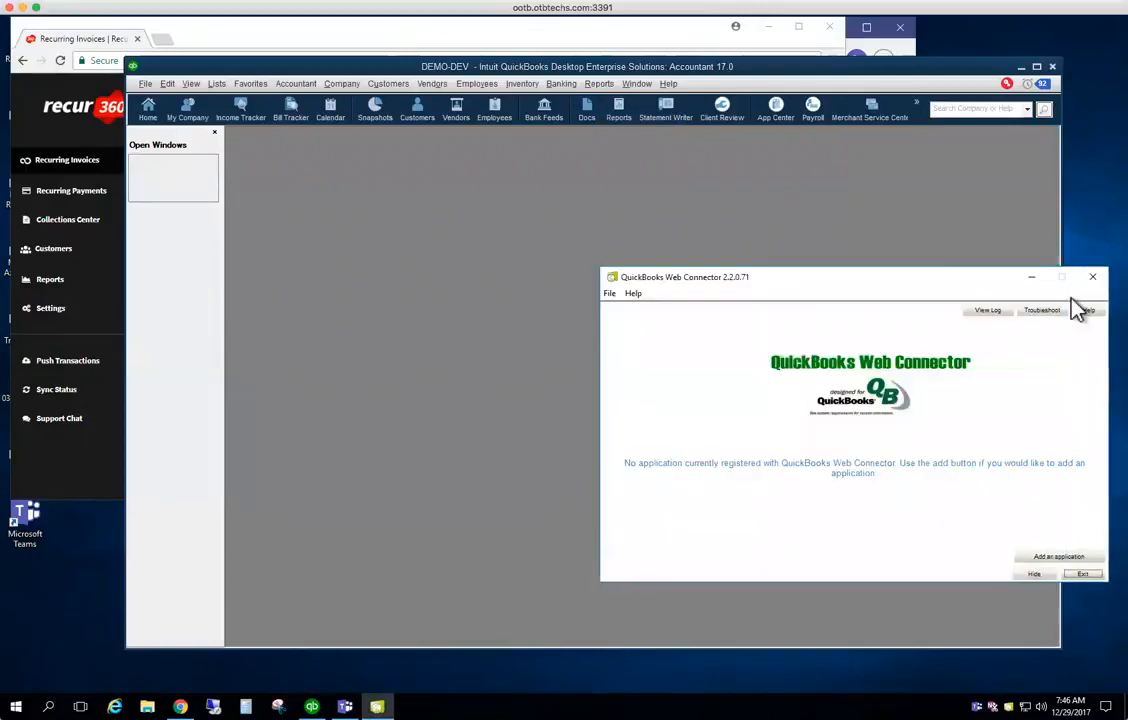
{"action": "left_click", "coordinate": [165, 84]}
{"action": "left_click", "coordinate": [188, 275]}
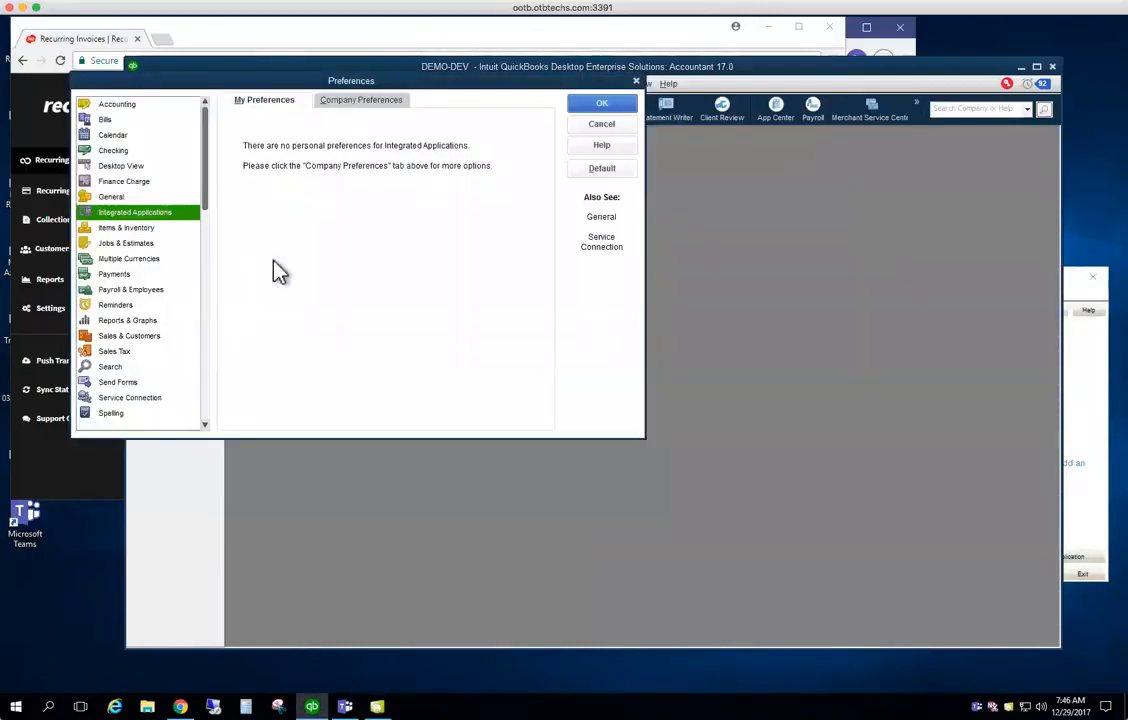
{"action": "left_click", "coordinate": [361, 100]}
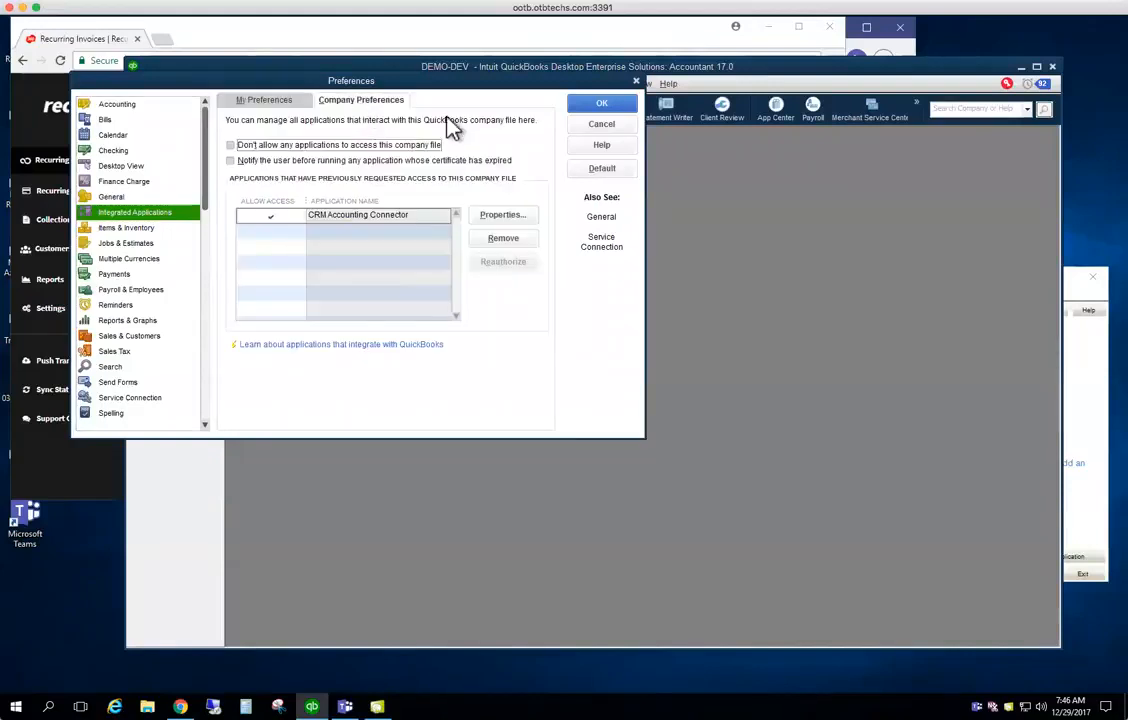
{"action": "left_click", "coordinate": [612, 126]}
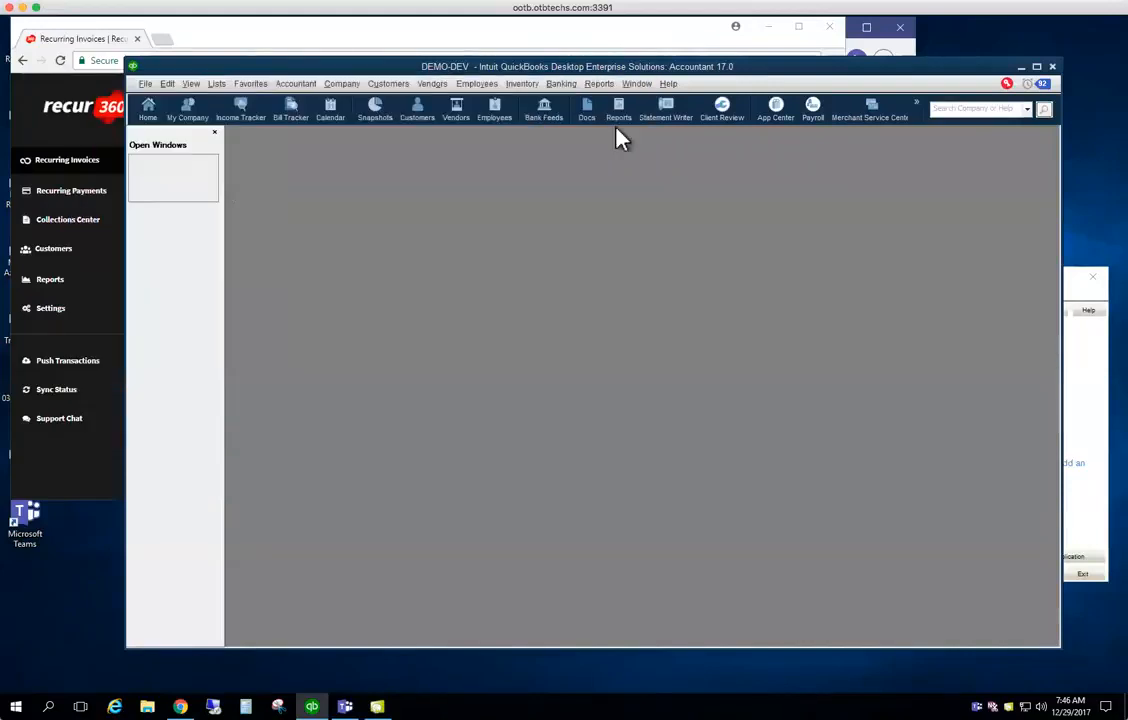
From Recur360's Account settings, open the QuickBooks Desktop steps and download recur360 (1).qwc
{"action": "left_click", "coordinate": [508, 42]}
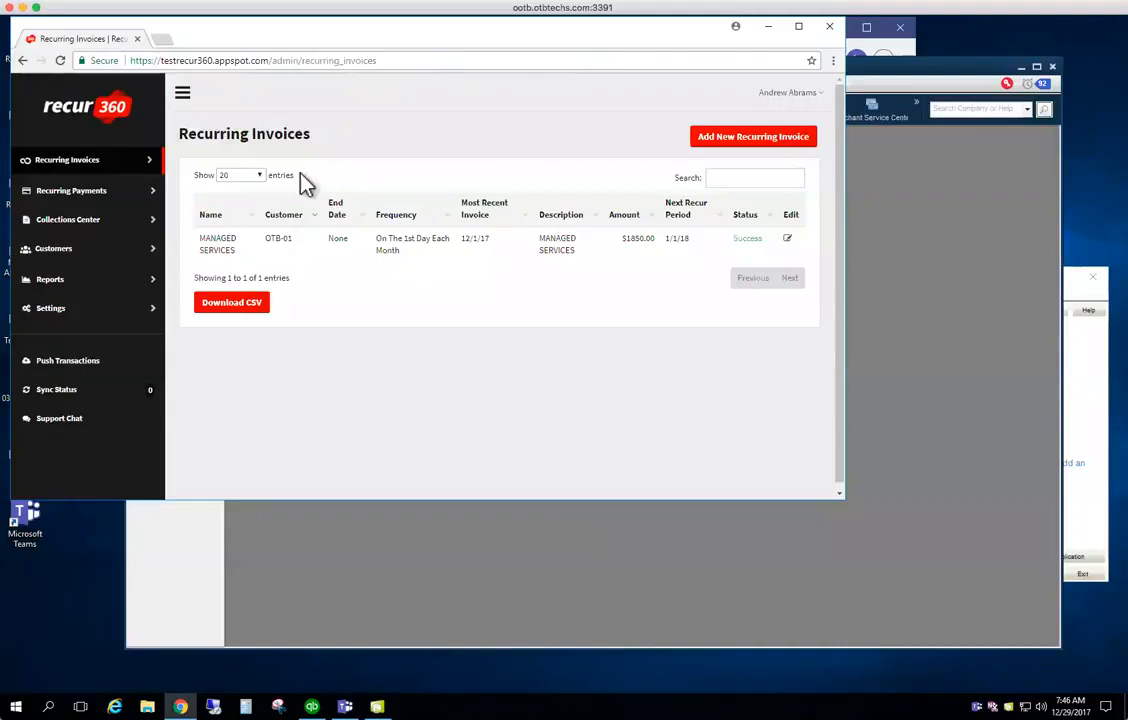
{"action": "left_click", "coordinate": [55, 312]}
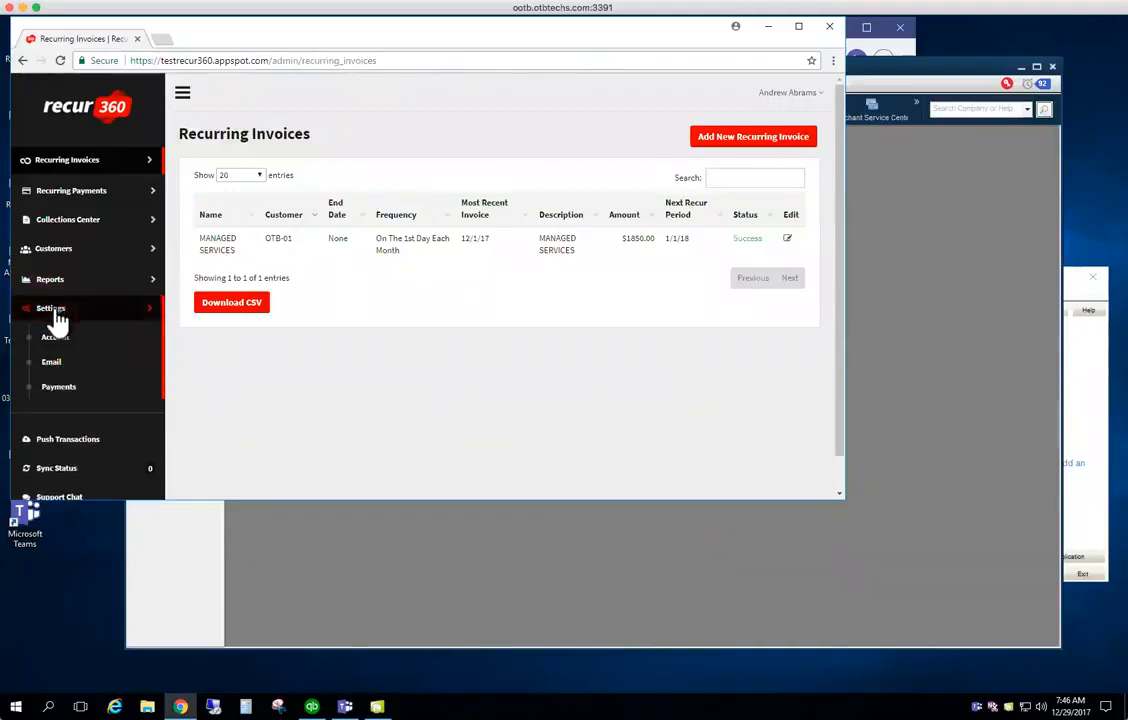
{"action": "left_click", "coordinate": [55, 339]}
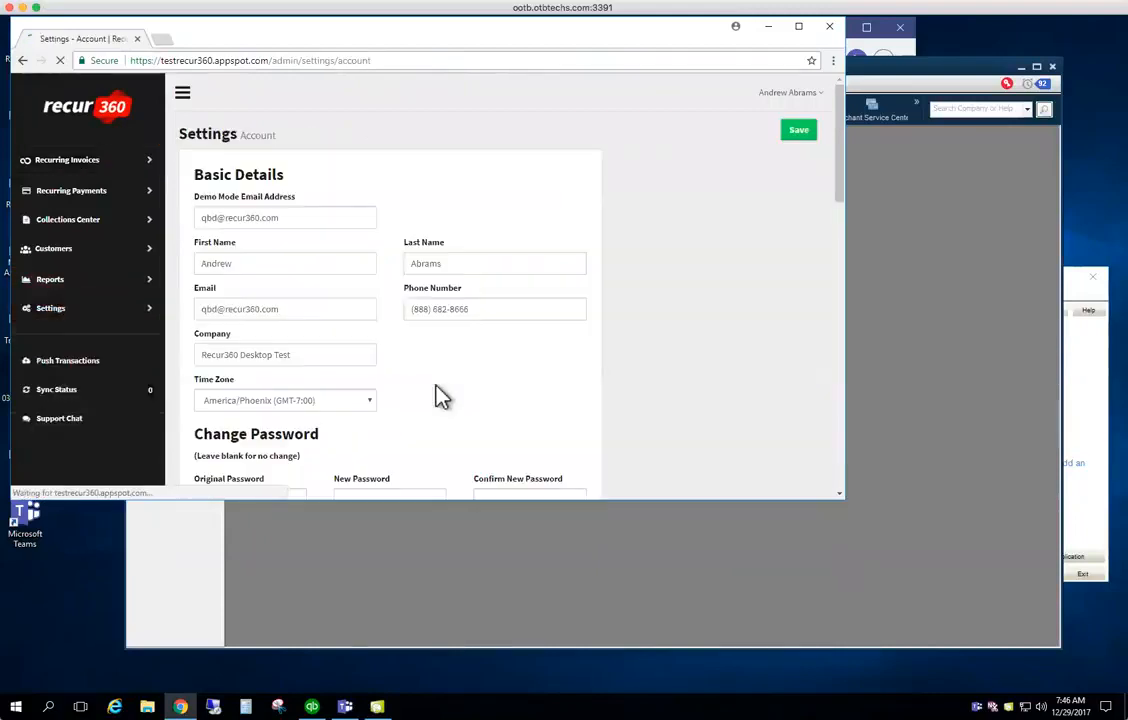
{"action": "scroll", "coordinate": [436, 395], "scroll_direction": "down", "scroll_amount": 10}
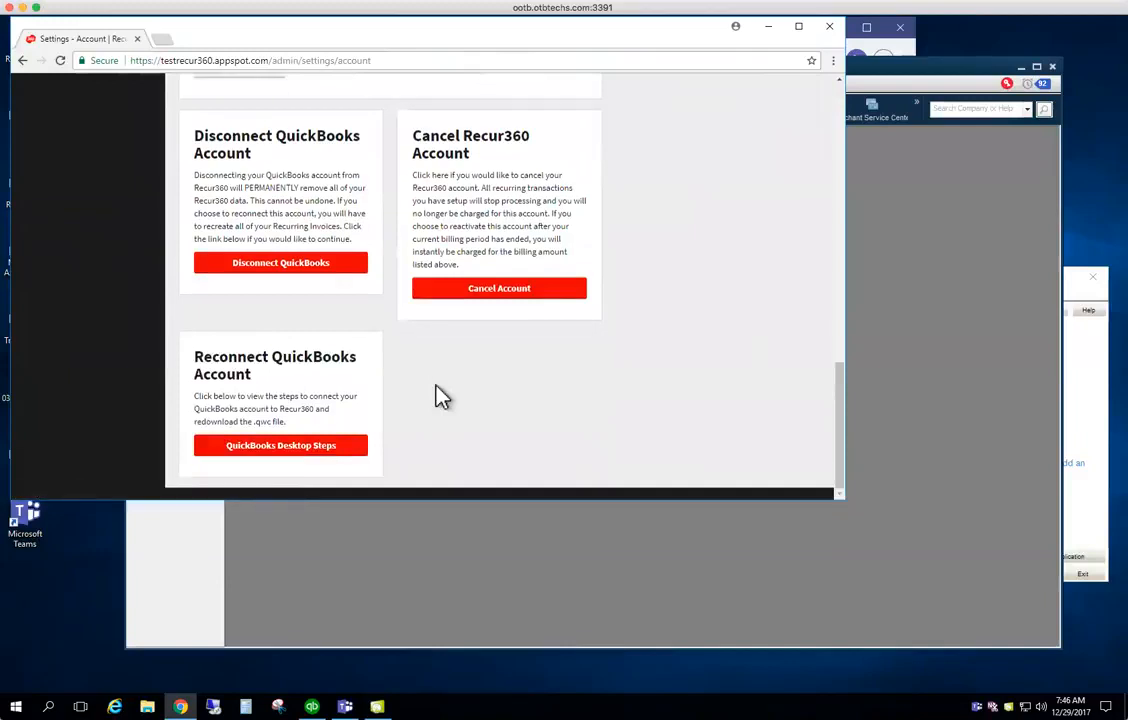
{"action": "left_click", "coordinate": [284, 447]}
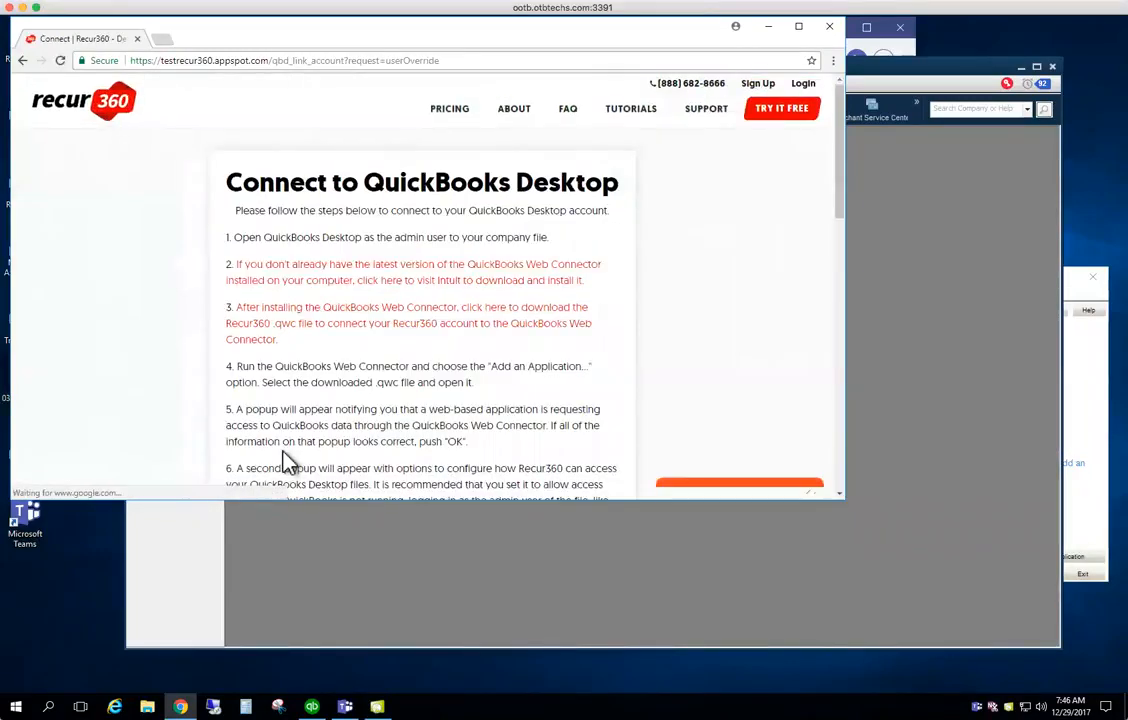
{"action": "left_click", "coordinate": [358, 333]}
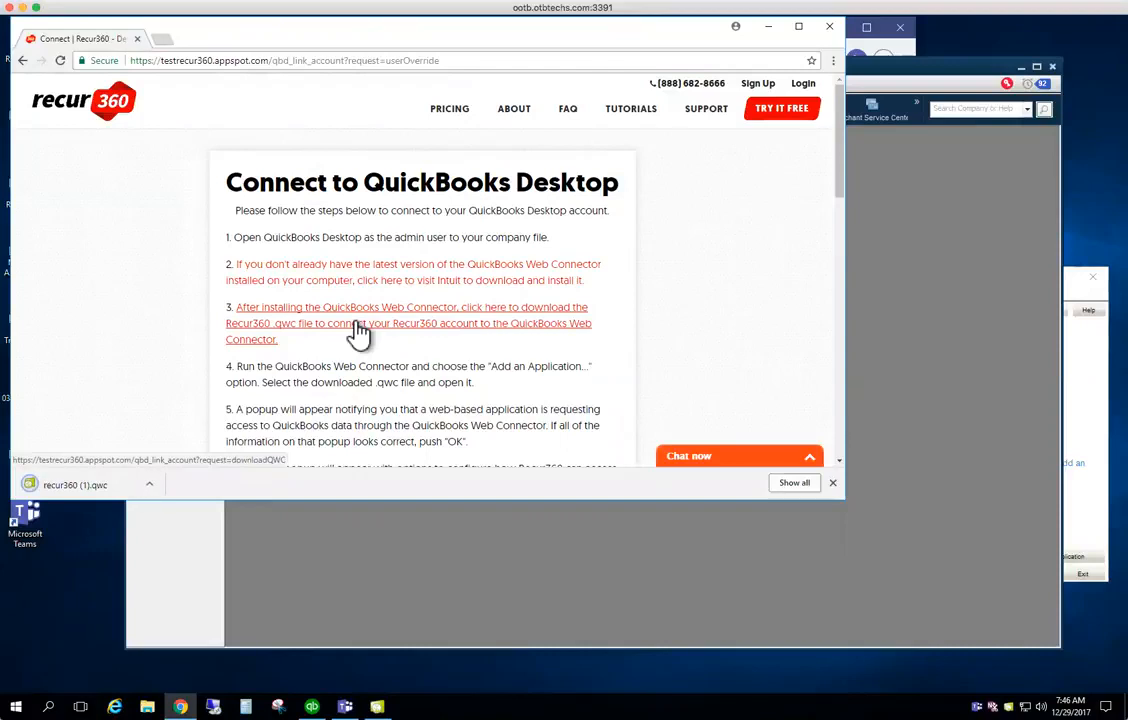
{"action": "scroll", "coordinate": [358, 333], "scroll_direction": "down", "scroll_amount": 5}
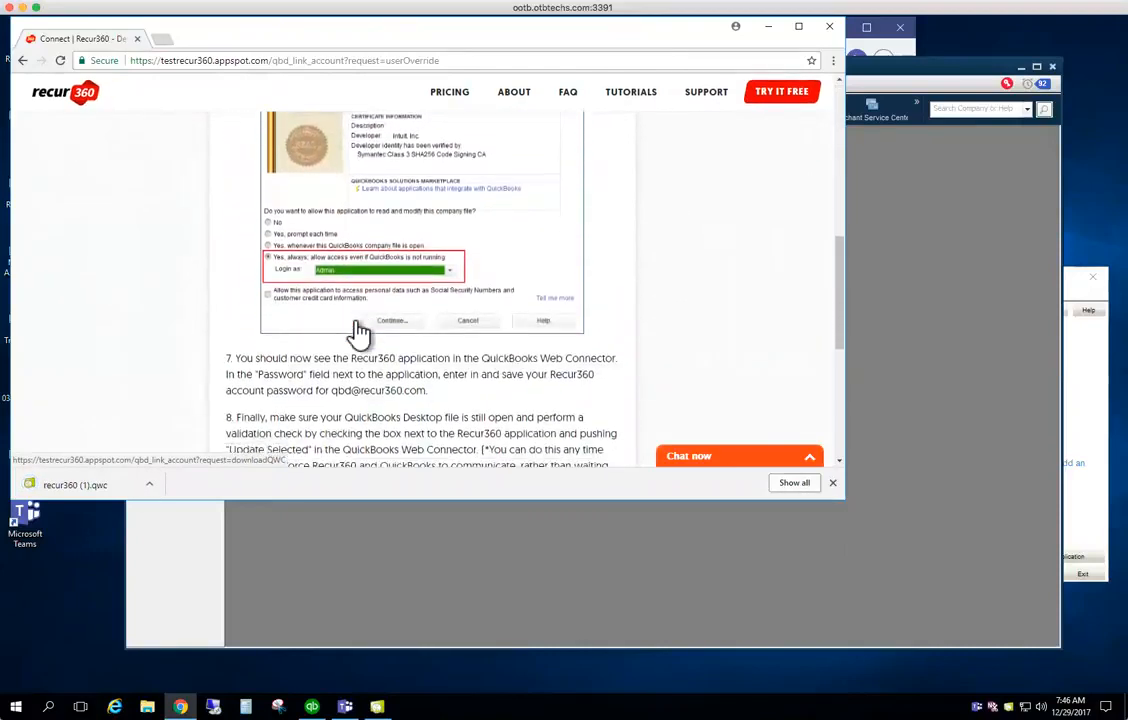
{"action": "scroll", "coordinate": [358, 333], "scroll_direction": "down", "scroll_amount": 2}
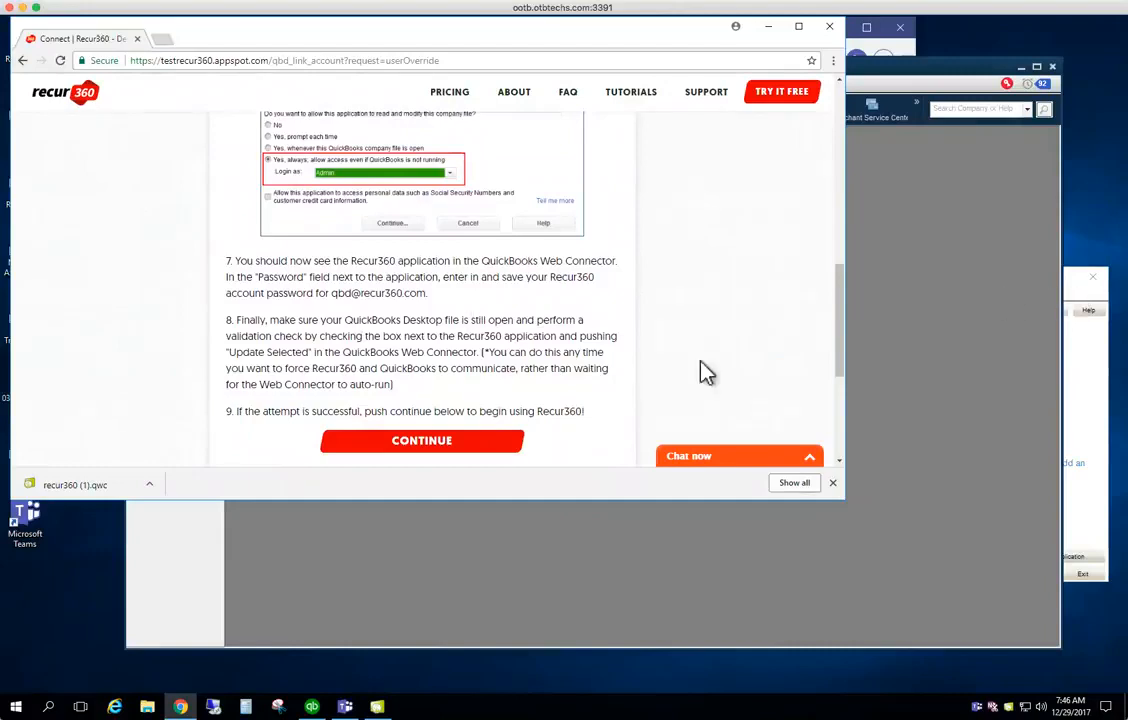
Add an application to Web Connector by loading recur360 (1).qwc from the Downloads folder
{"action": "left_click", "coordinate": [1068, 298]}
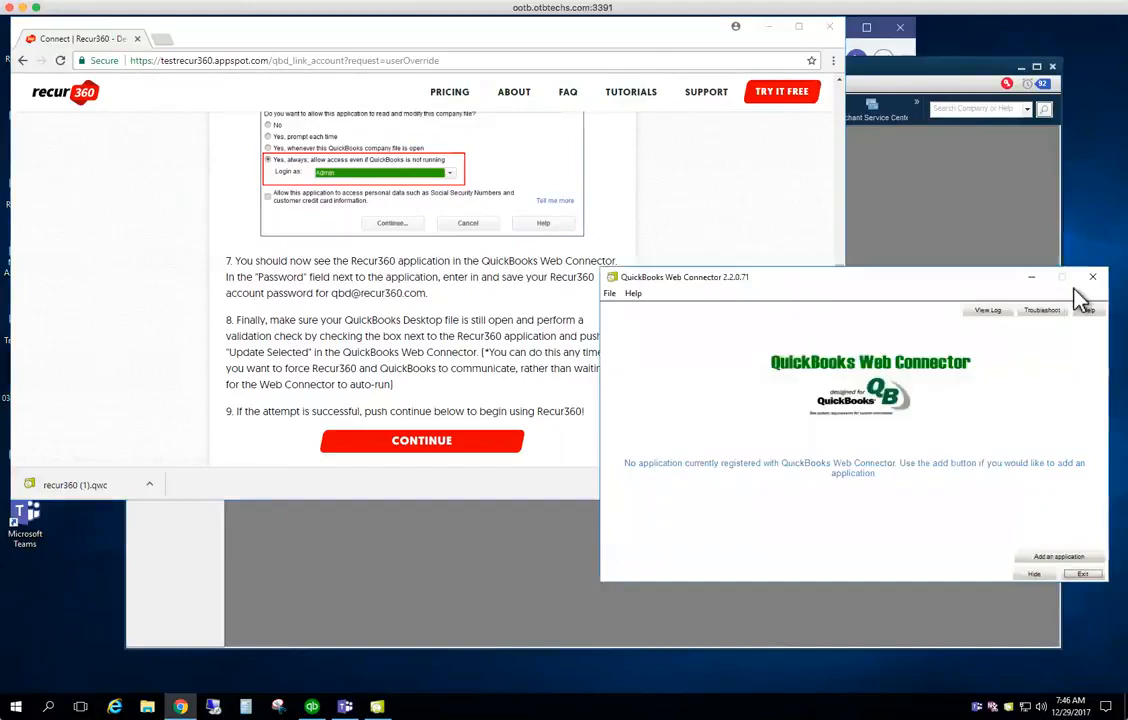
{"action": "left_click", "coordinate": [1052, 557]}
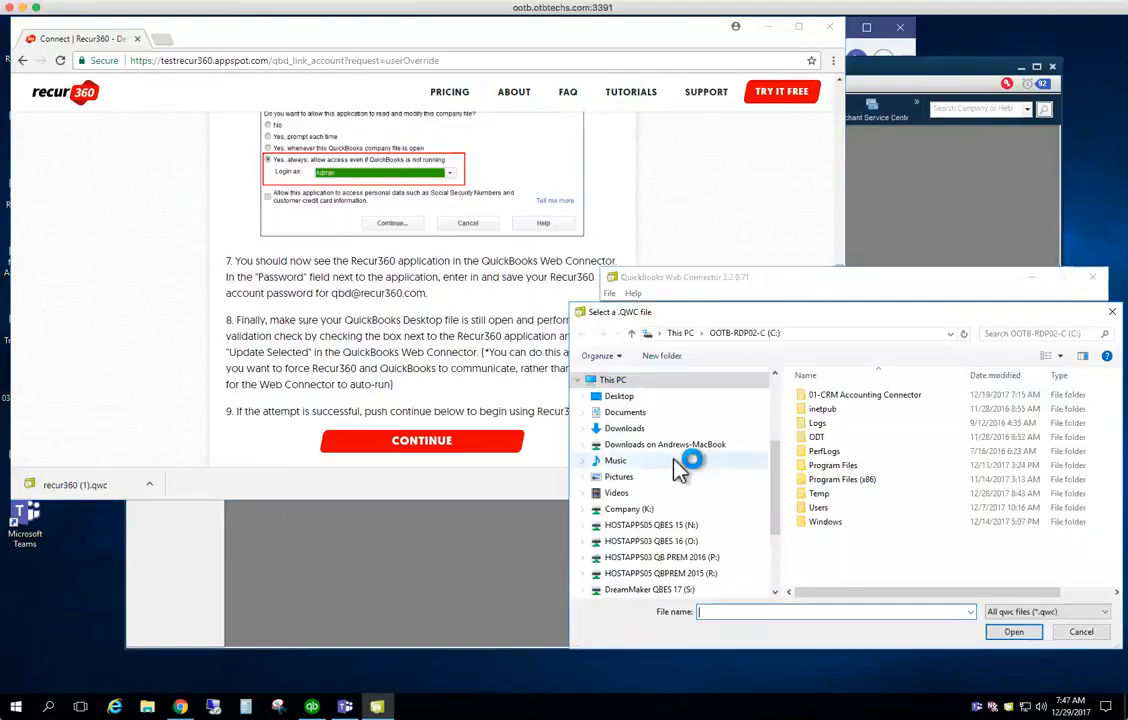
{"action": "left_click", "coordinate": [632, 428]}
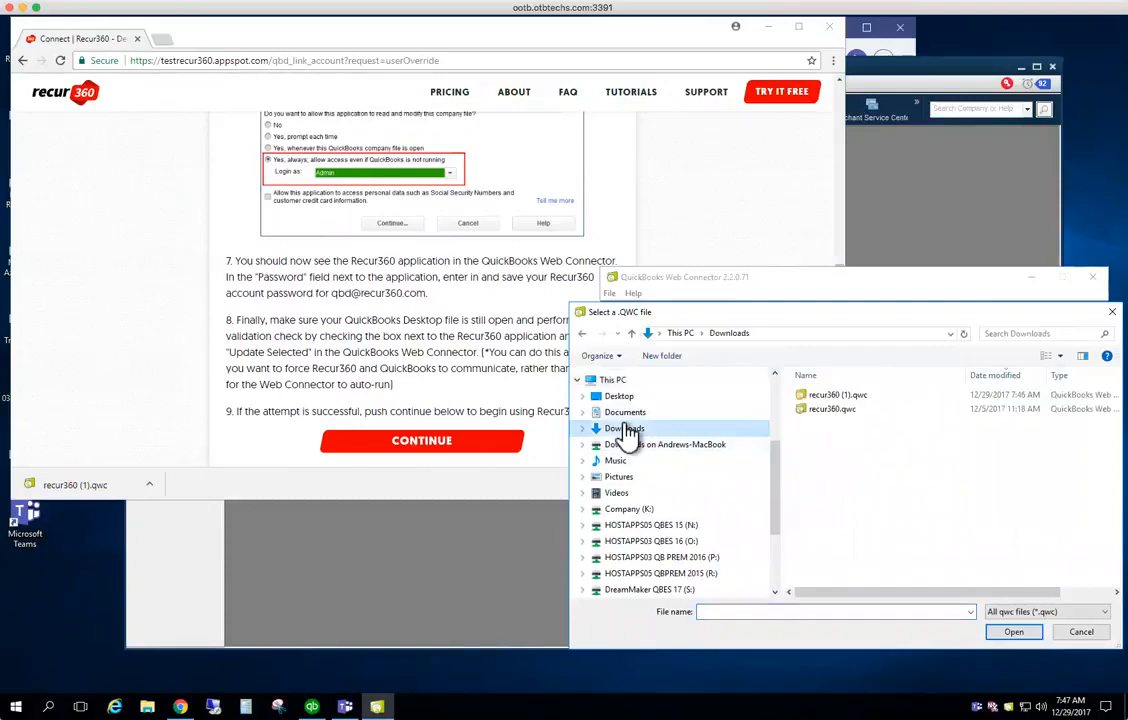
{"action": "left_click", "coordinate": [840, 396]}
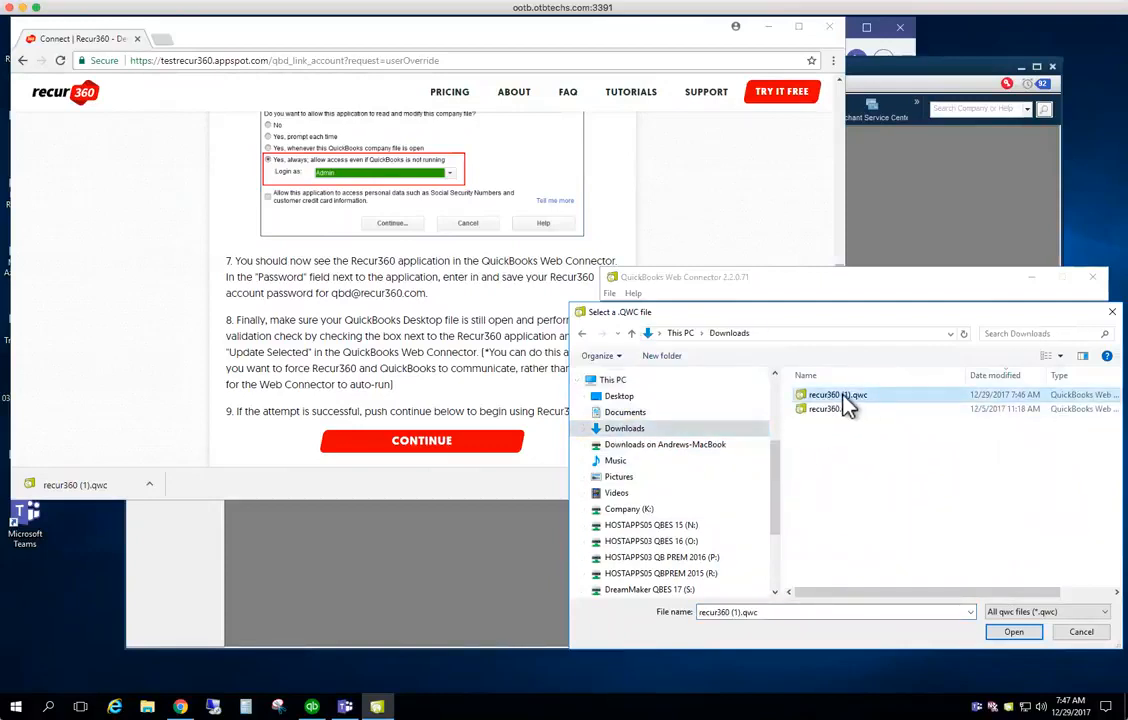
{"action": "left_click", "coordinate": [1013, 633]}
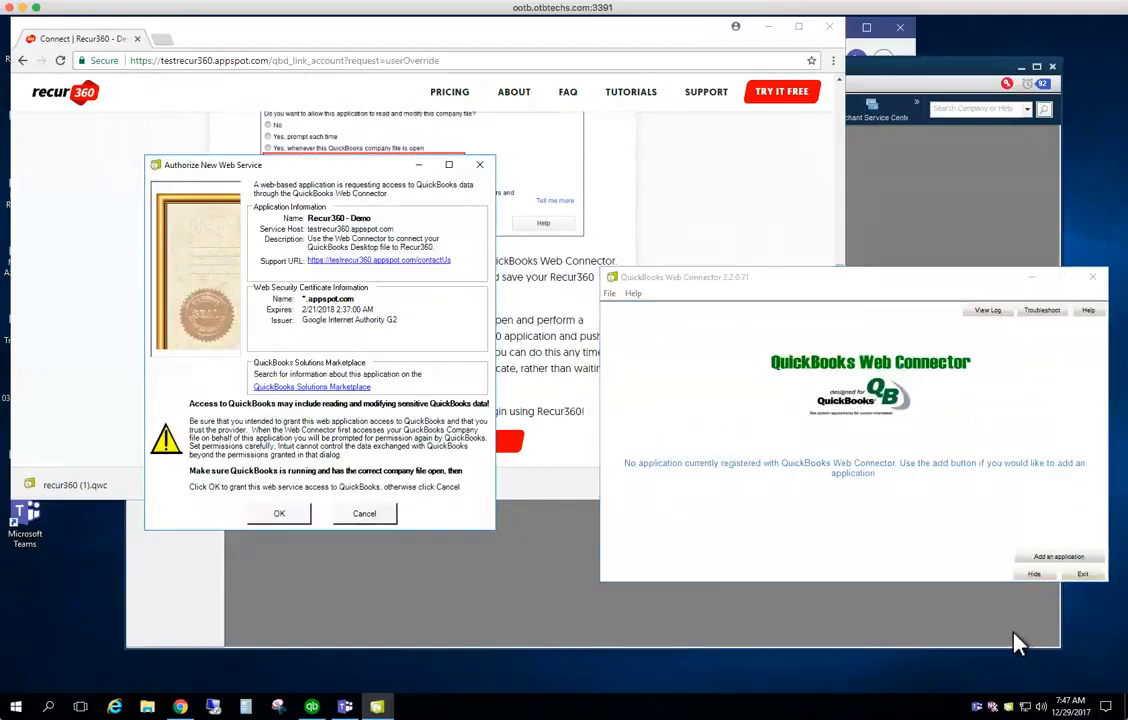
Authorize Recur360 - Demo to always access the company file as Admin, including personal data
{"action": "left_click", "coordinate": [293, 520]}
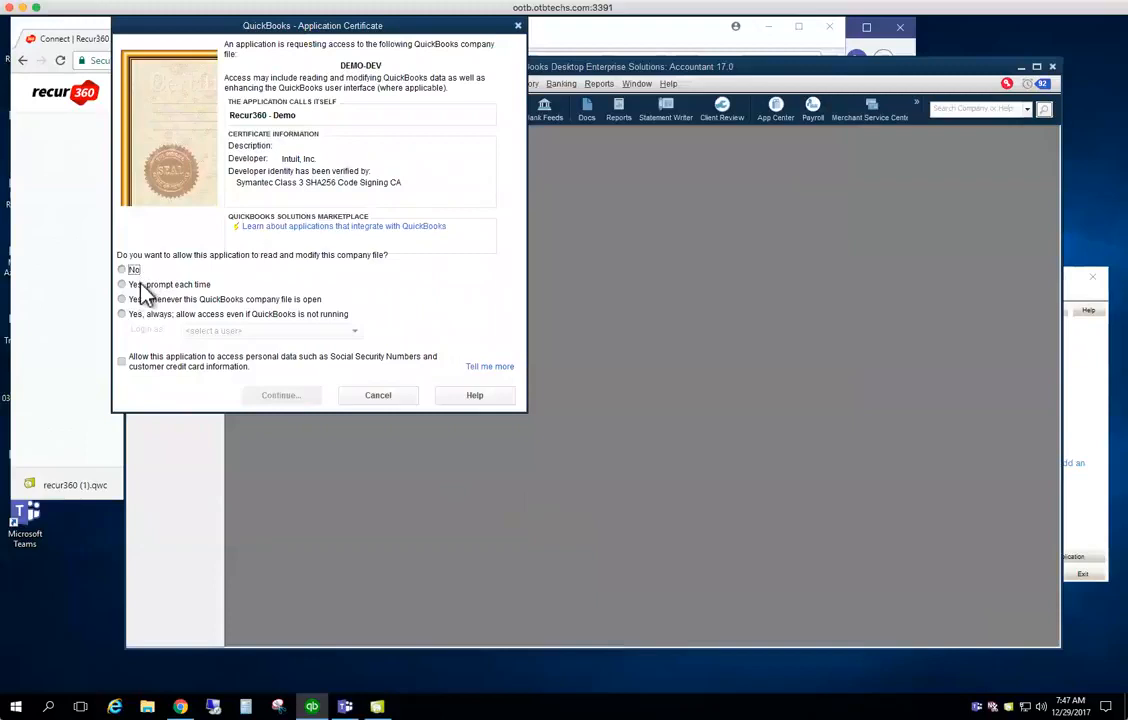
{"action": "left_click", "coordinate": [140, 314]}
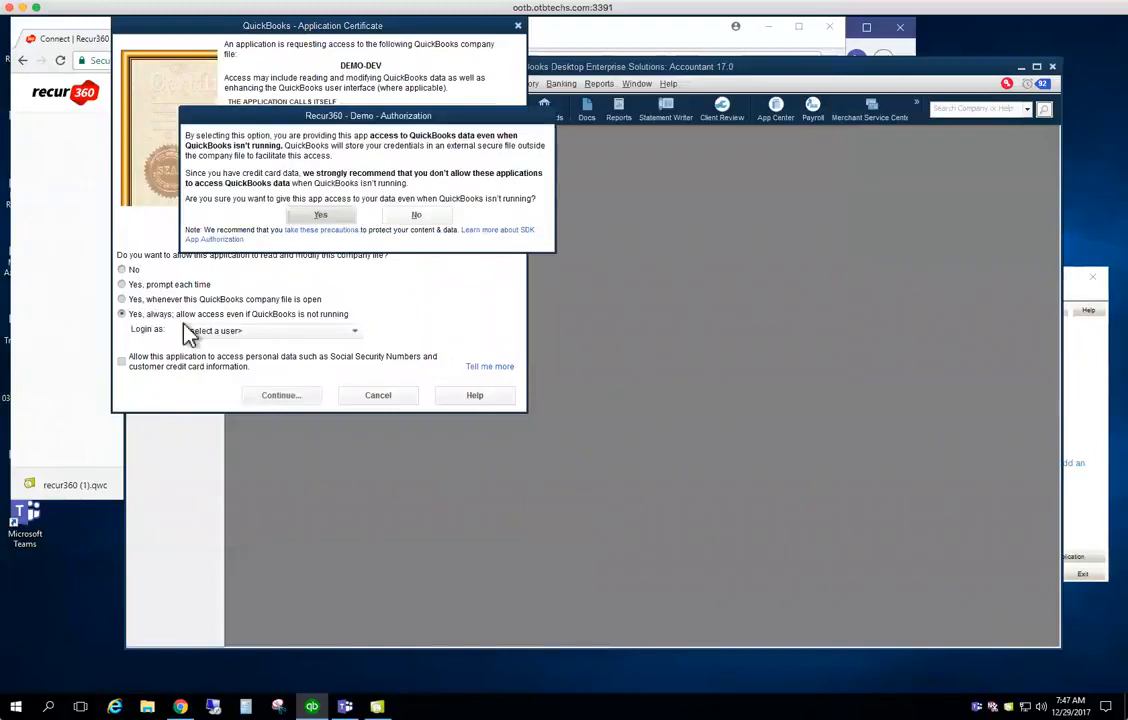
{"action": "left_click", "coordinate": [320, 216]}
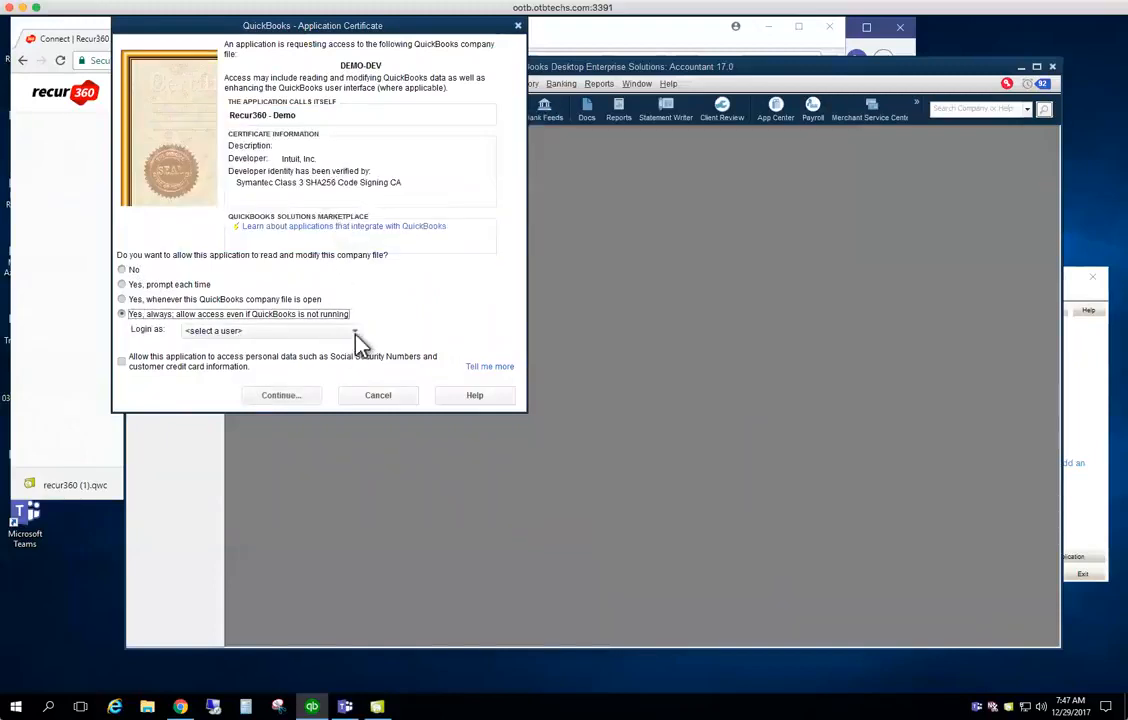
{"action": "left_click", "coordinate": [355, 332]}
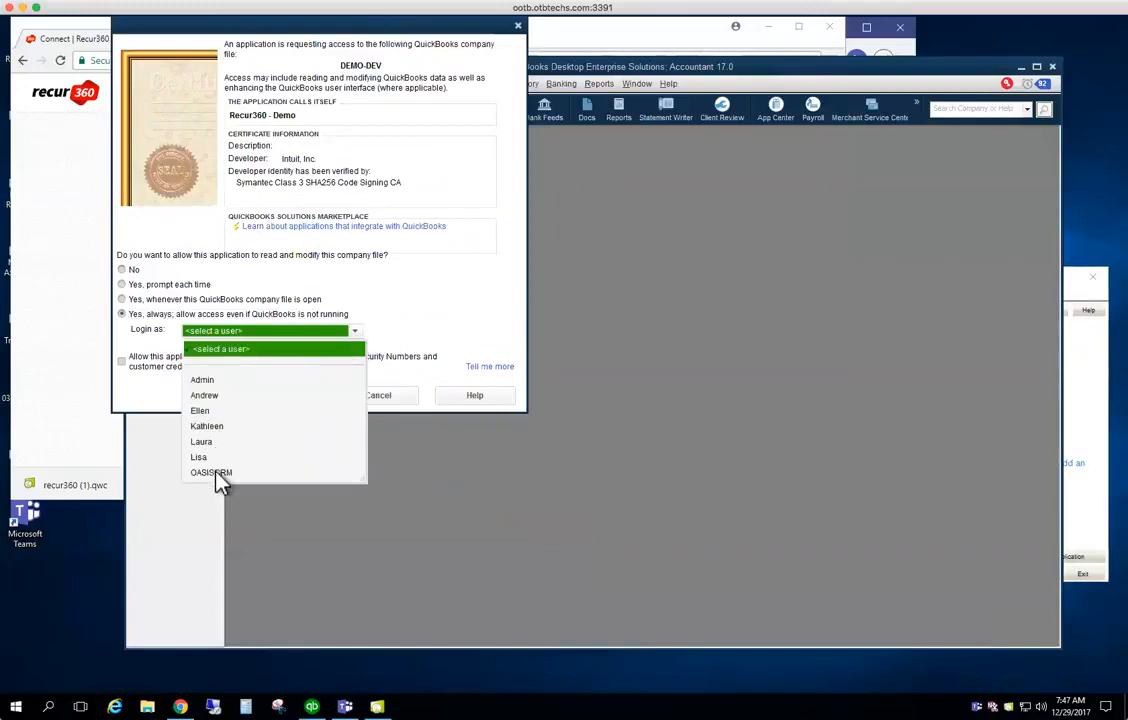
{"action": "left_click", "coordinate": [210, 381]}
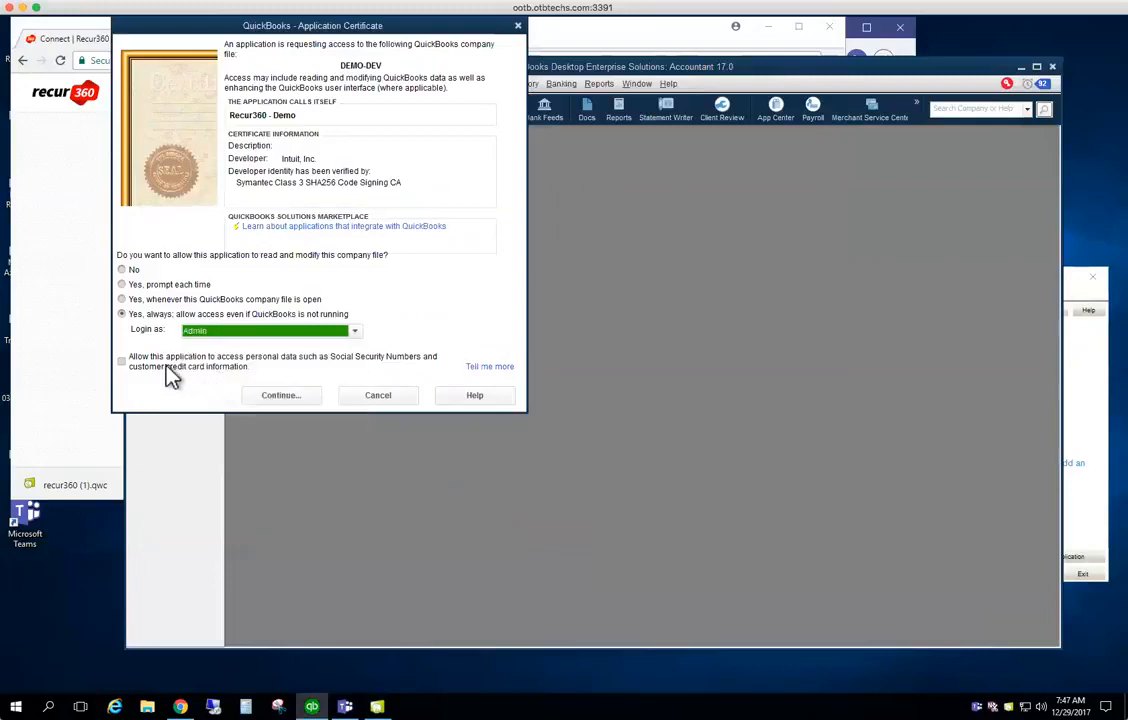
{"action": "left_click", "coordinate": [171, 370]}
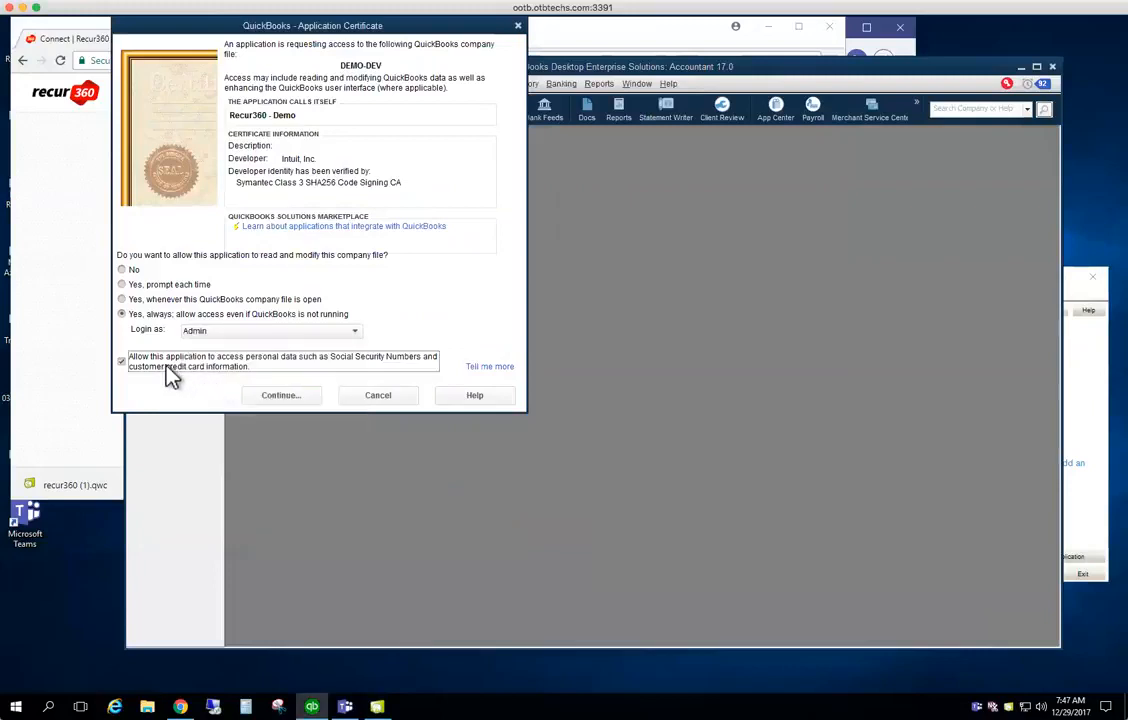
{"action": "left_click", "coordinate": [285, 401]}
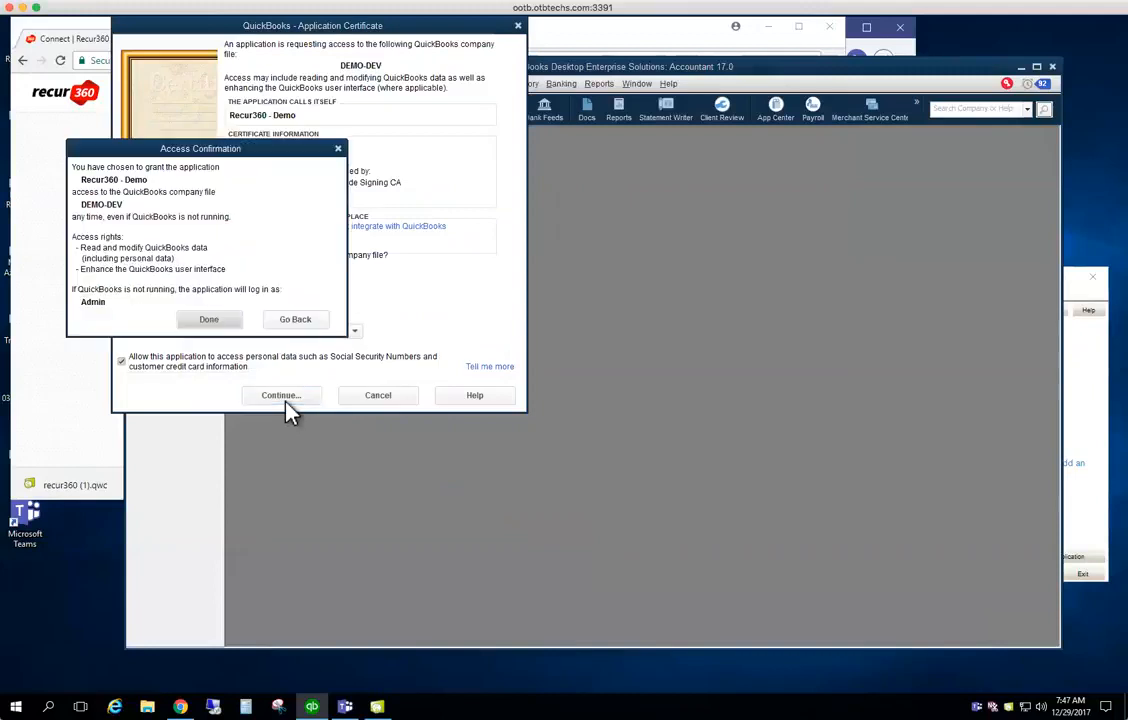
{"action": "left_click", "coordinate": [209, 320]}
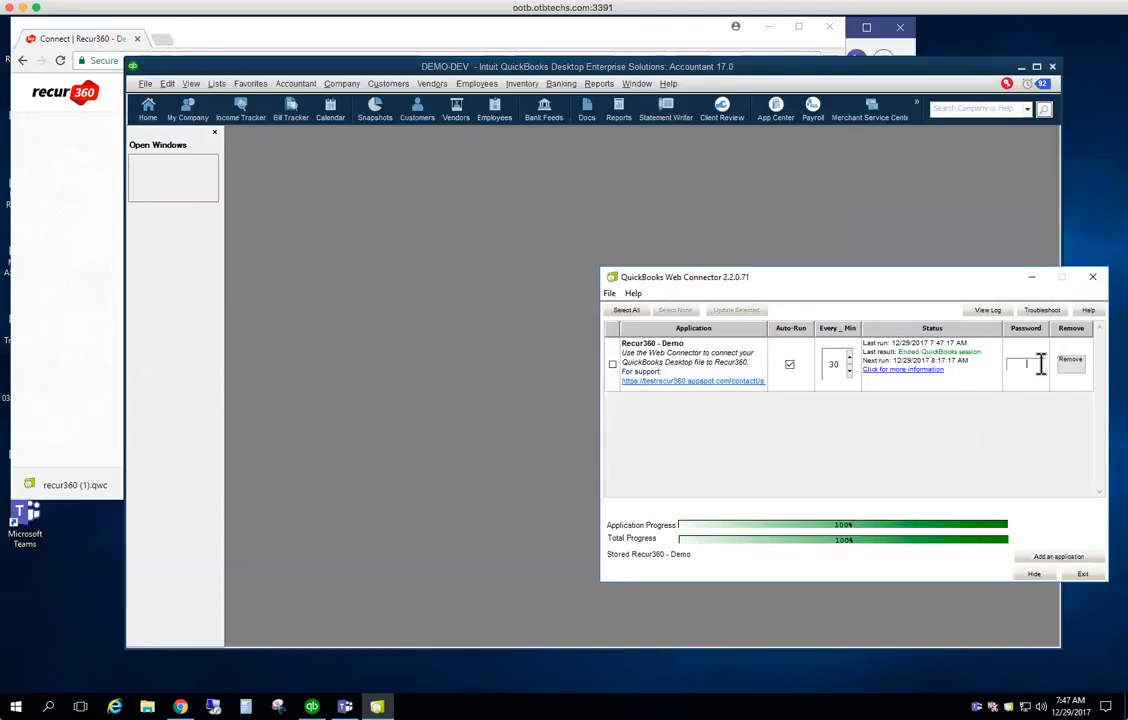
Save the Recur360 account password in Web Connector and run an update for Recur360 - Demo
{"action": "left_click", "coordinate": [398, 30]}
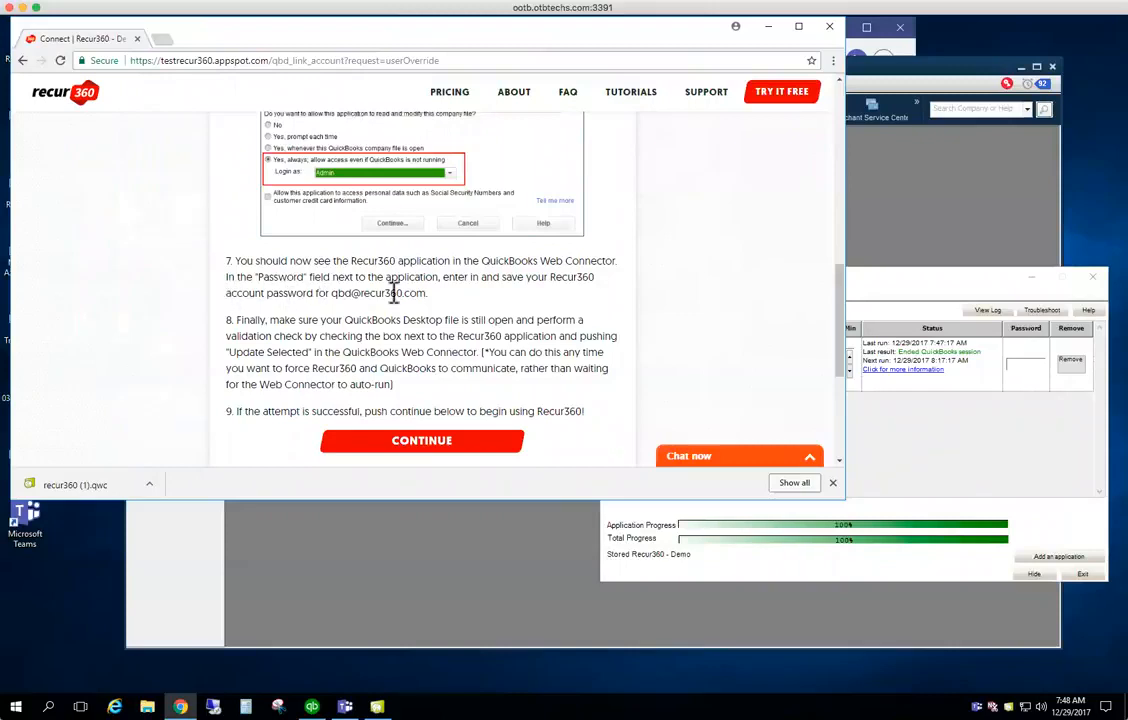
{"action": "left_click", "coordinate": [1033, 366]}
{"action": "type", "text": "********"}
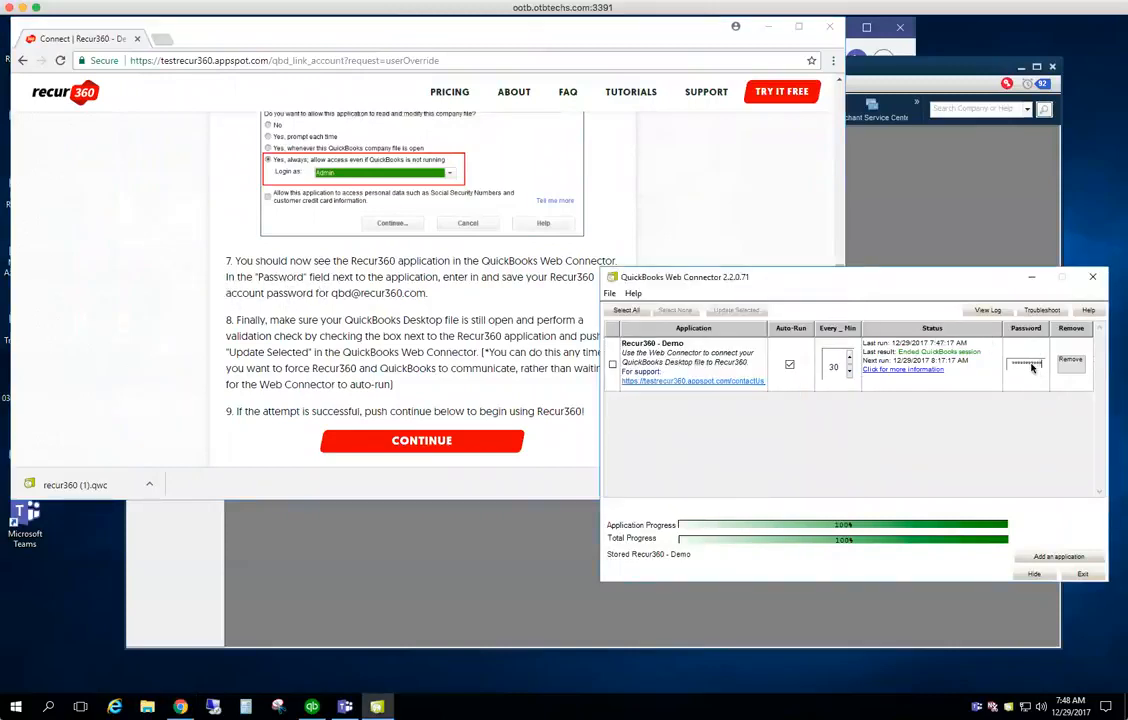
{"action": "key", "text": "Return"}
{"action": "left_click", "coordinate": [560, 412]}
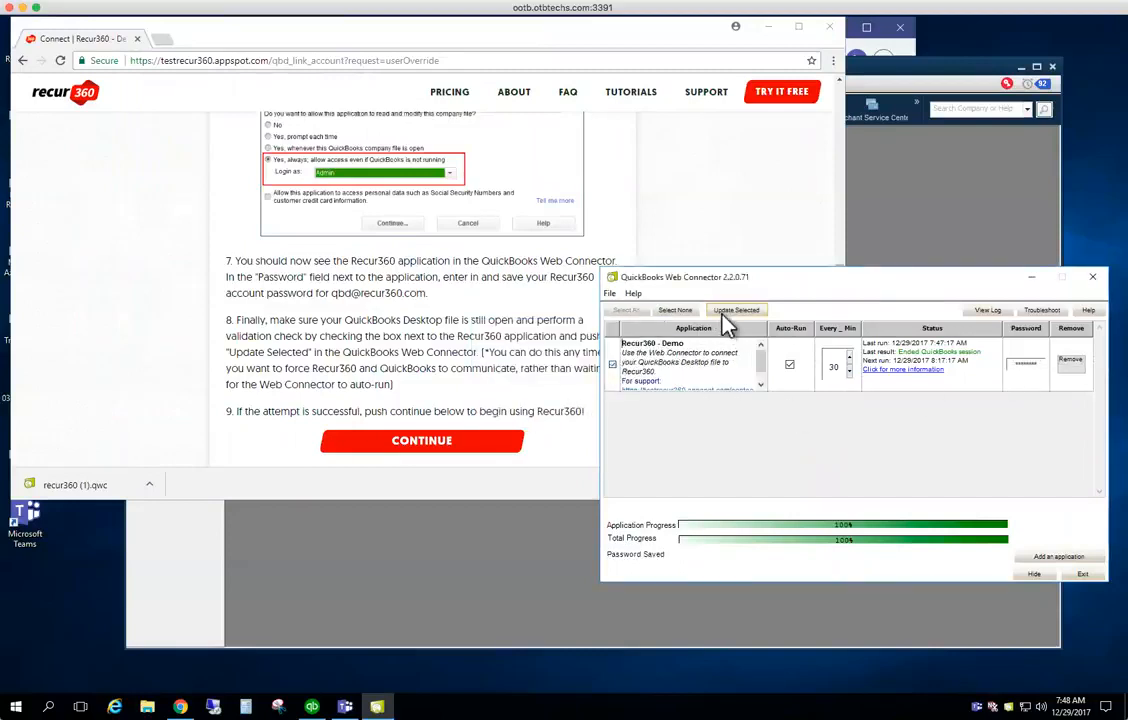
{"action": "left_click", "coordinate": [728, 311]}
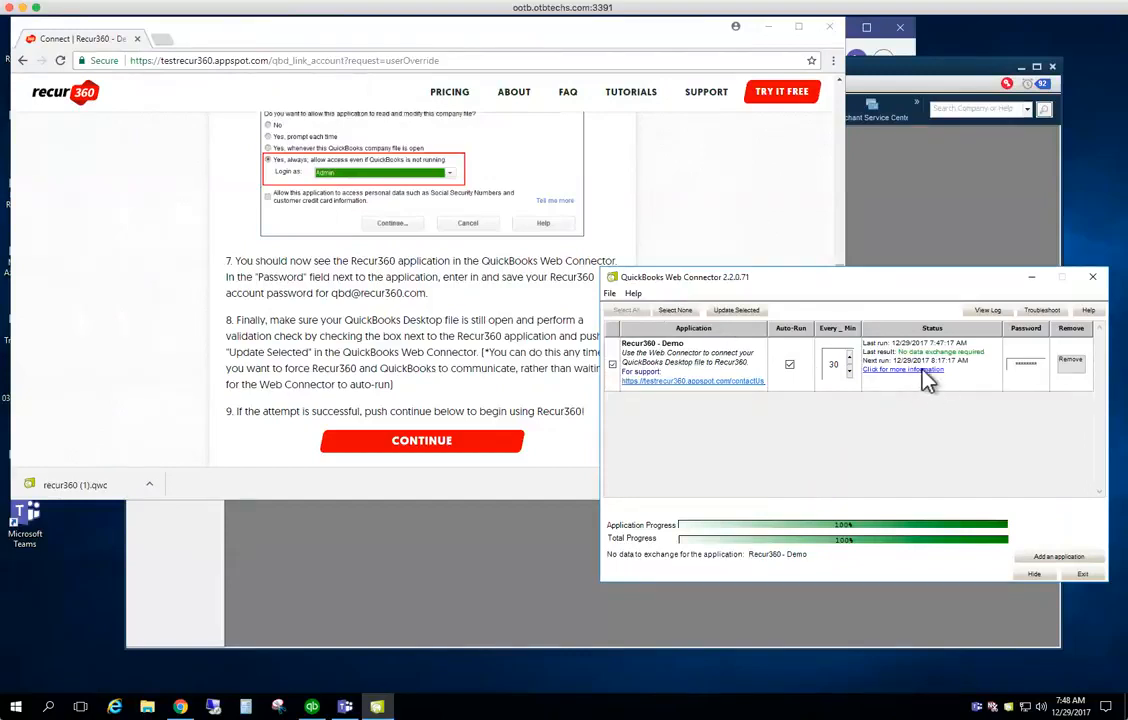
{"action": "scroll", "coordinate": [184, 250], "scroll_direction": "up", "scroll_amount": 10}
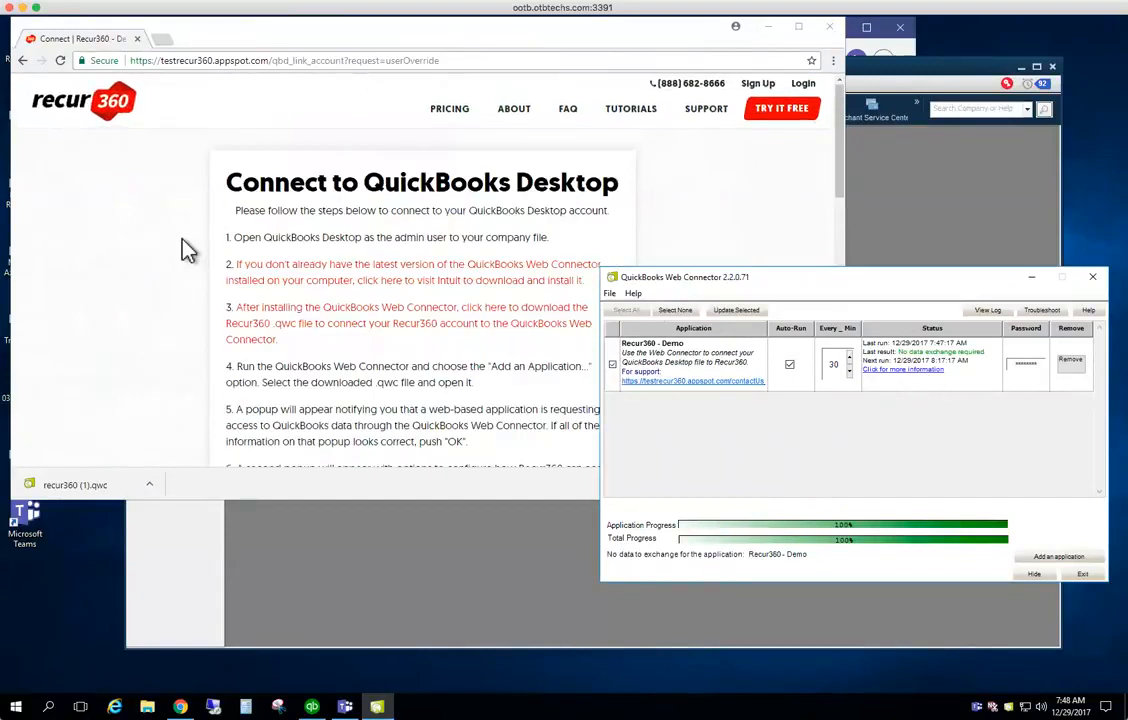
Queue a Sync With QuickBooks task from Recur360's Sync Status page, then run Update Selected in Web Connector
{"action": "left_click", "coordinate": [22, 61]}
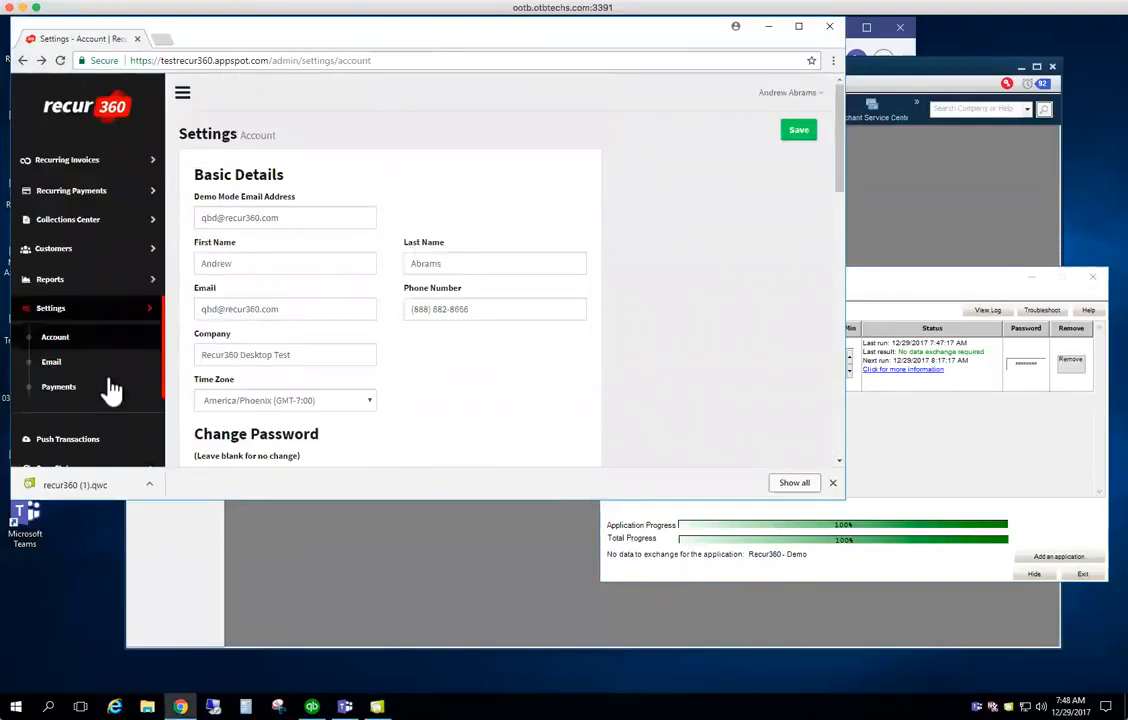
{"action": "scroll", "coordinate": [72, 380], "scroll_direction": "down", "scroll_amount": 2}
{"action": "left_click", "coordinate": [70, 360]}
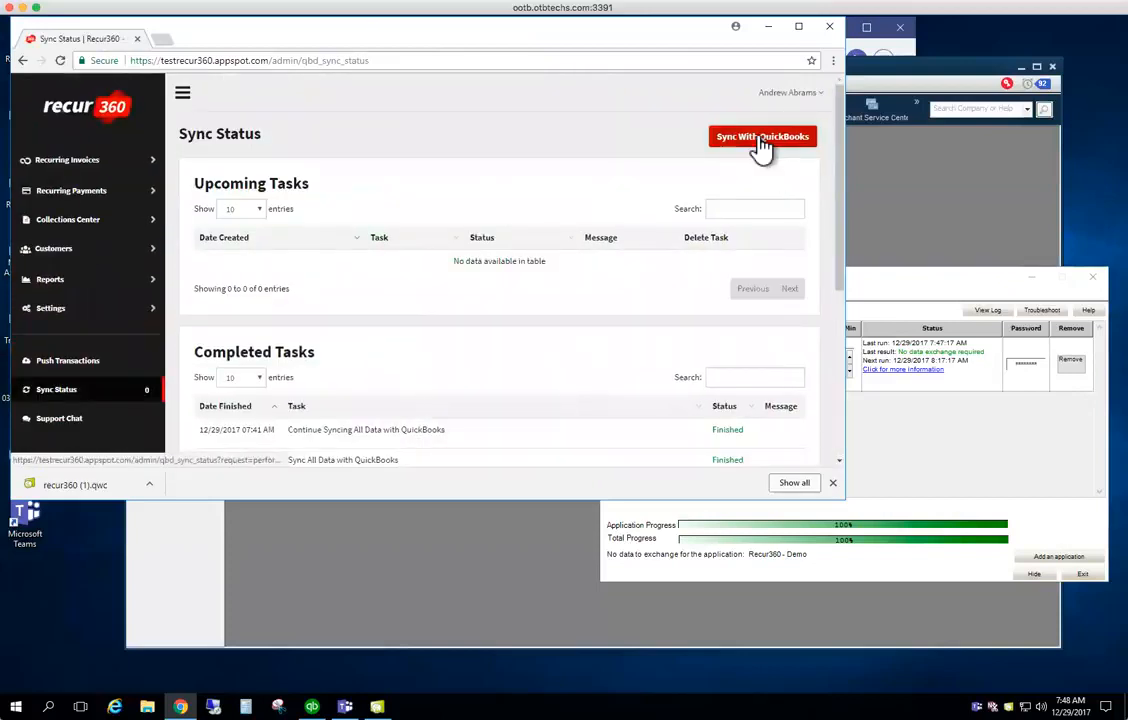
{"action": "left_click", "coordinate": [760, 143]}
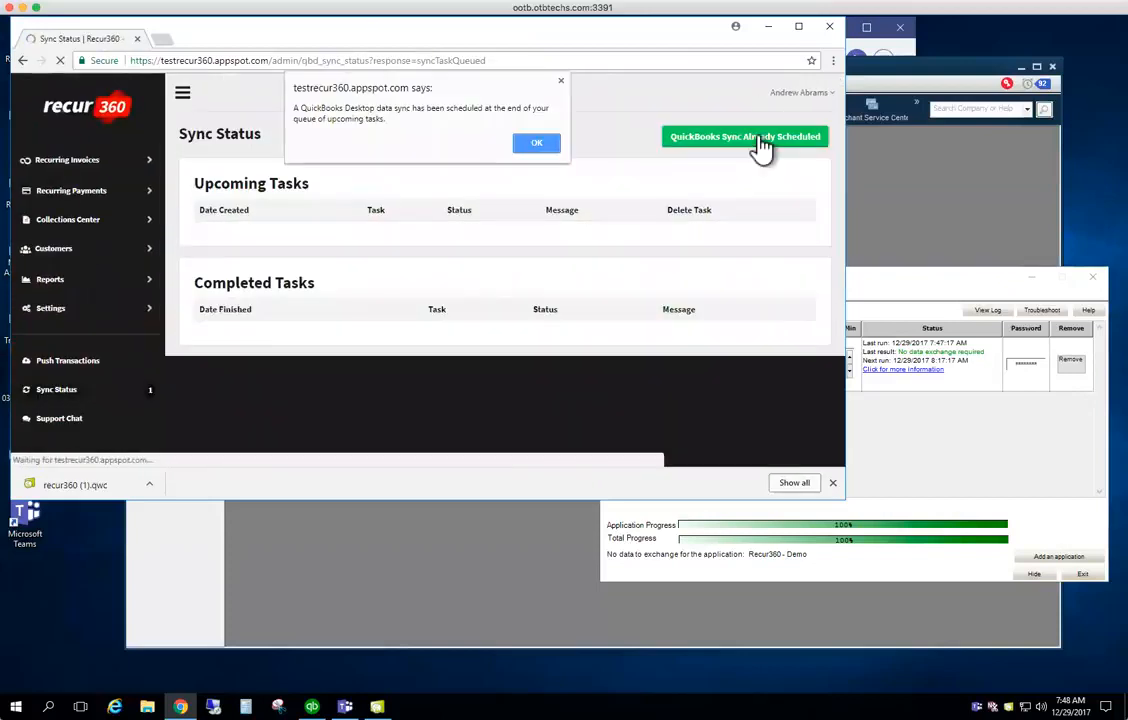
{"action": "left_click", "coordinate": [536, 145]}
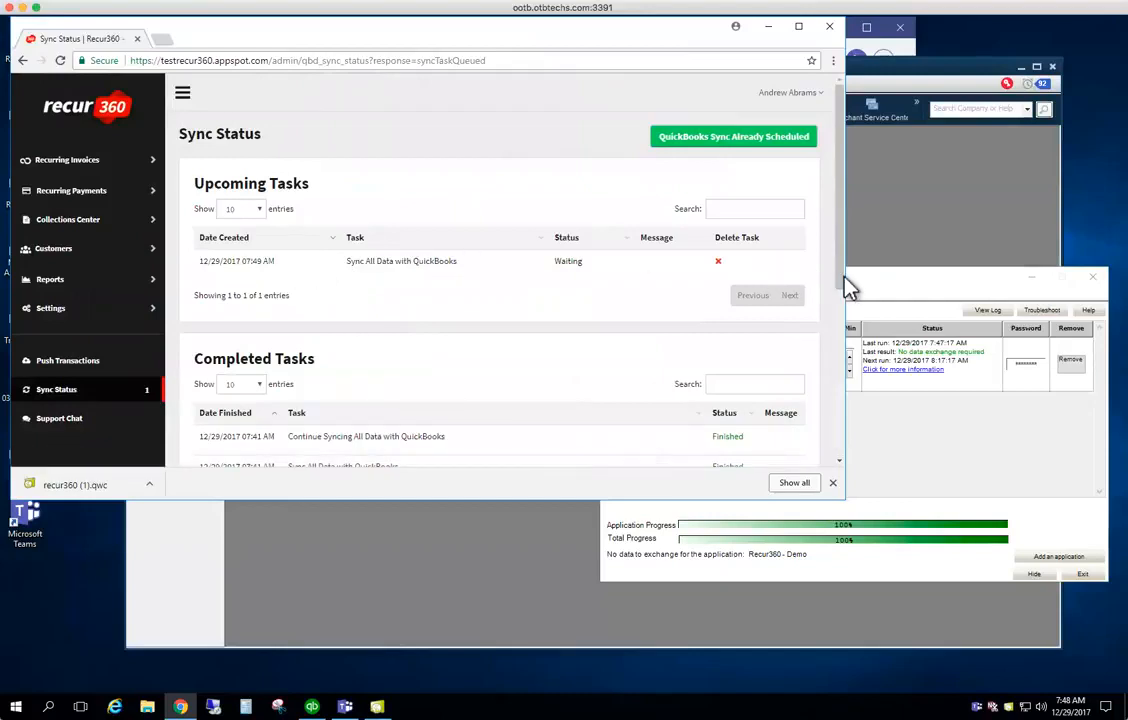
{"action": "left_click", "coordinate": [868, 289]}
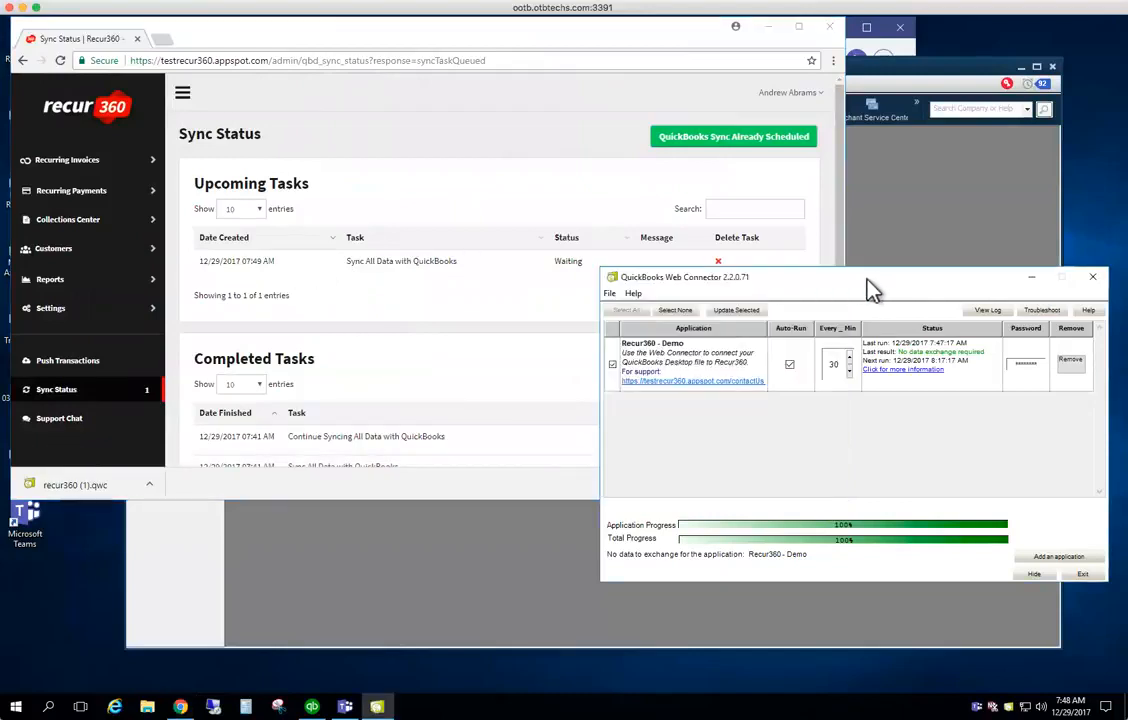
{"action": "left_click", "coordinate": [737, 312]}
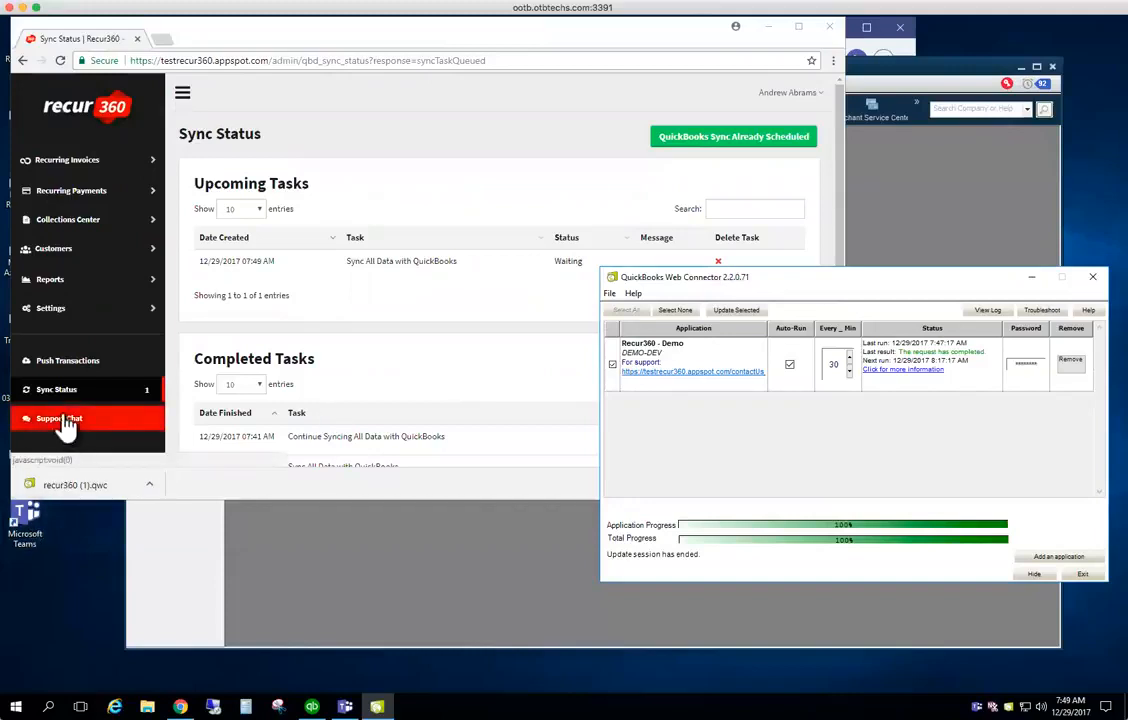
Once the Web Connector update completes, bring the Recur360 page back in front
{"action": "left_click", "coordinate": [65, 313]}
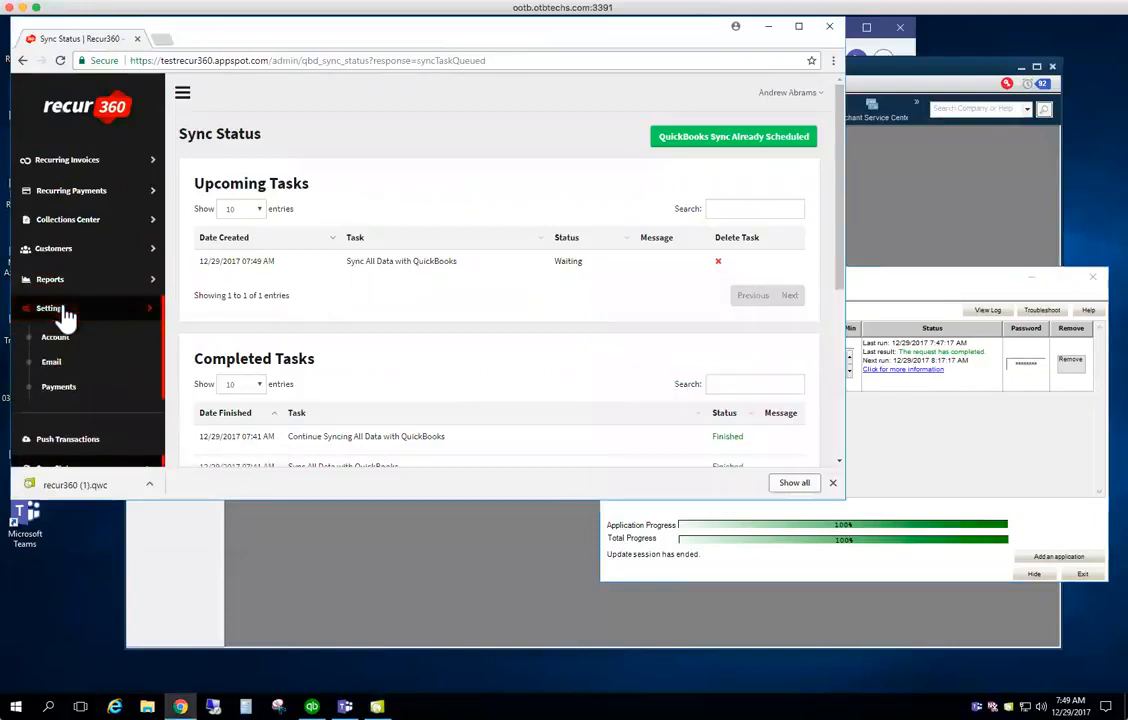
Review the Disconnect QuickBooks, Cancel Recur360 and Reconnect QuickBooks Account sections on Recur360's Account page
{"action": "left_click", "coordinate": [55, 330]}
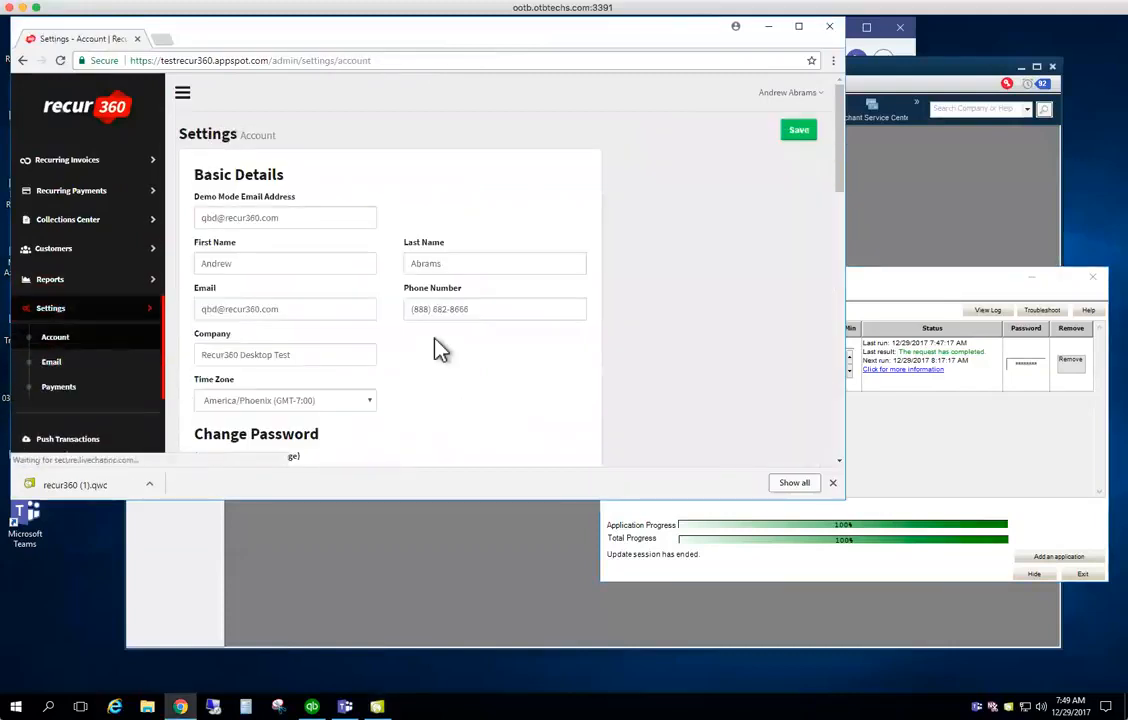
{"action": "scroll", "coordinate": [440, 348], "scroll_direction": "down", "scroll_amount": 10}
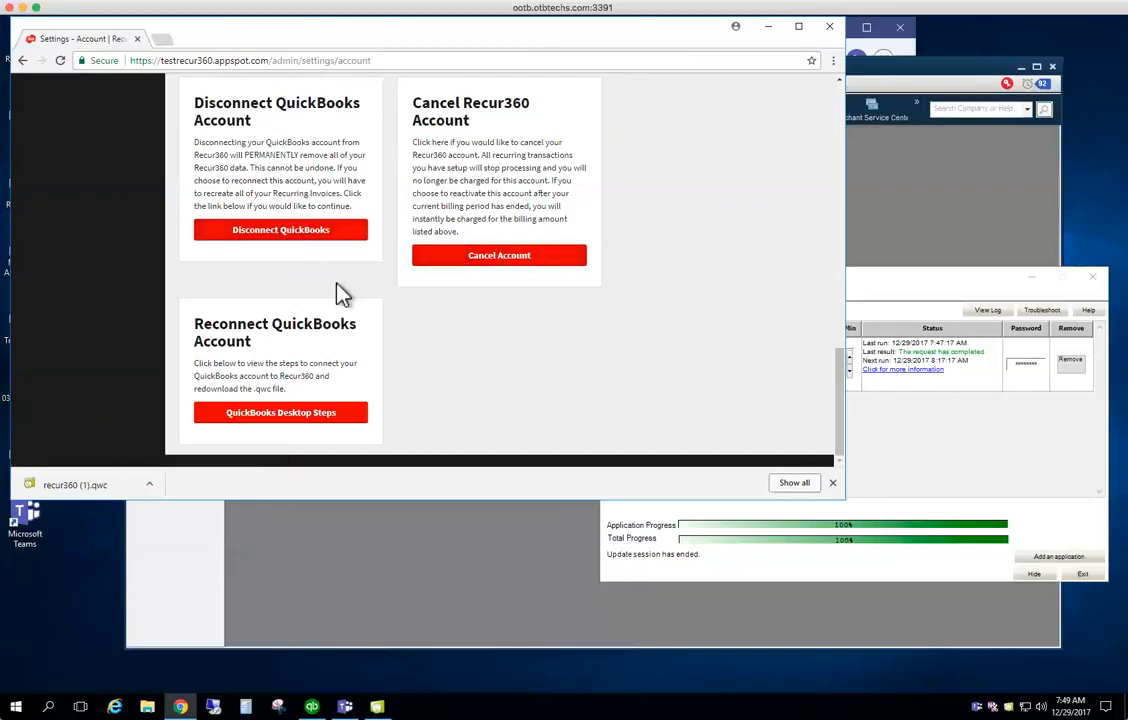
{"action": "left_click", "coordinate": [969, 297]}
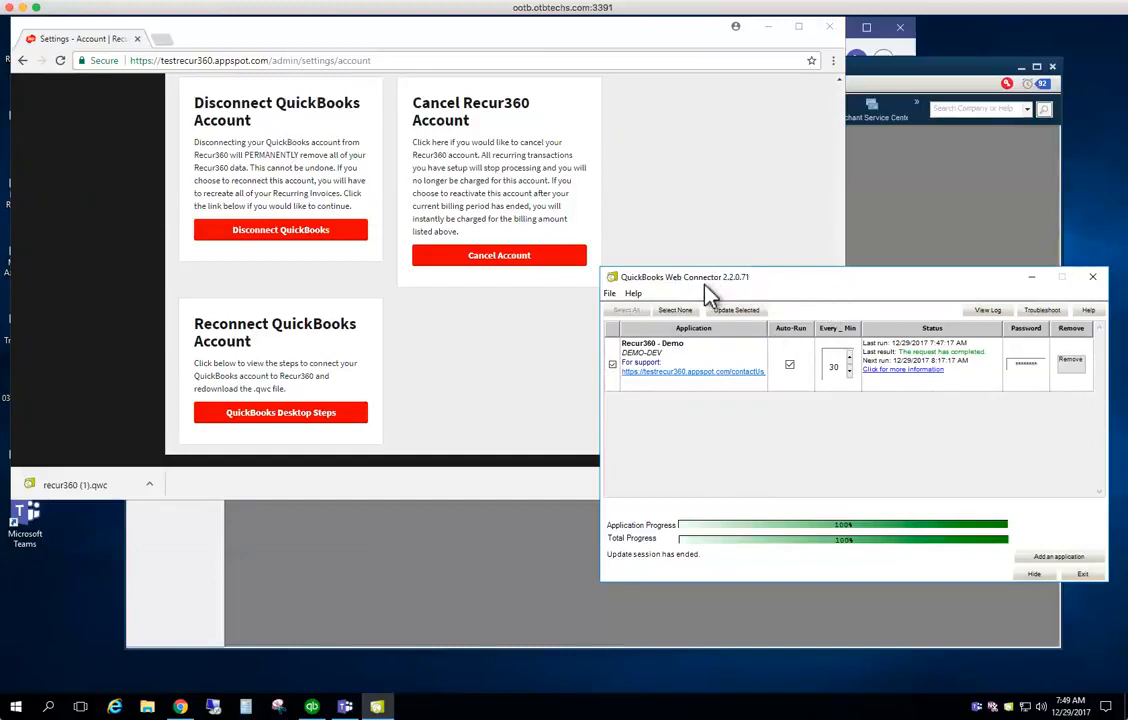
{"action": "left_click", "coordinate": [524, 371]}
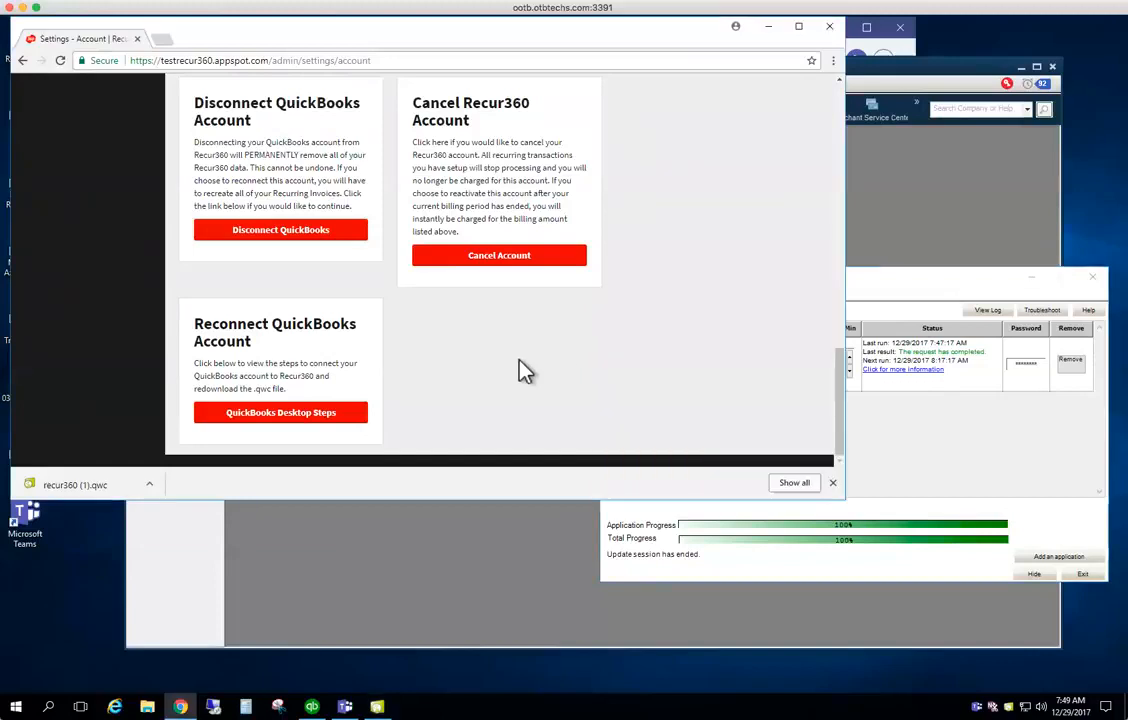
{"action": "scroll", "coordinate": [524, 371], "scroll_direction": "up", "scroll_amount": 10}
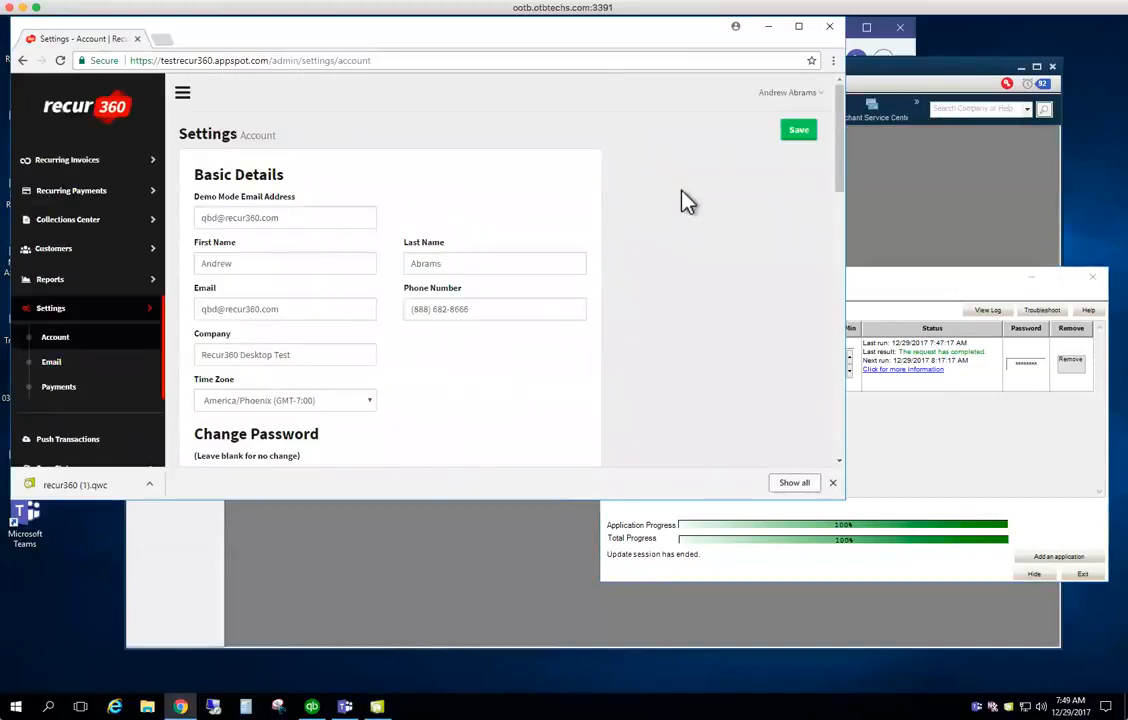
Open Recur360's Frequently Asked Questions page from Tutorials in the account menu
{"action": "left_click", "coordinate": [778, 104]}
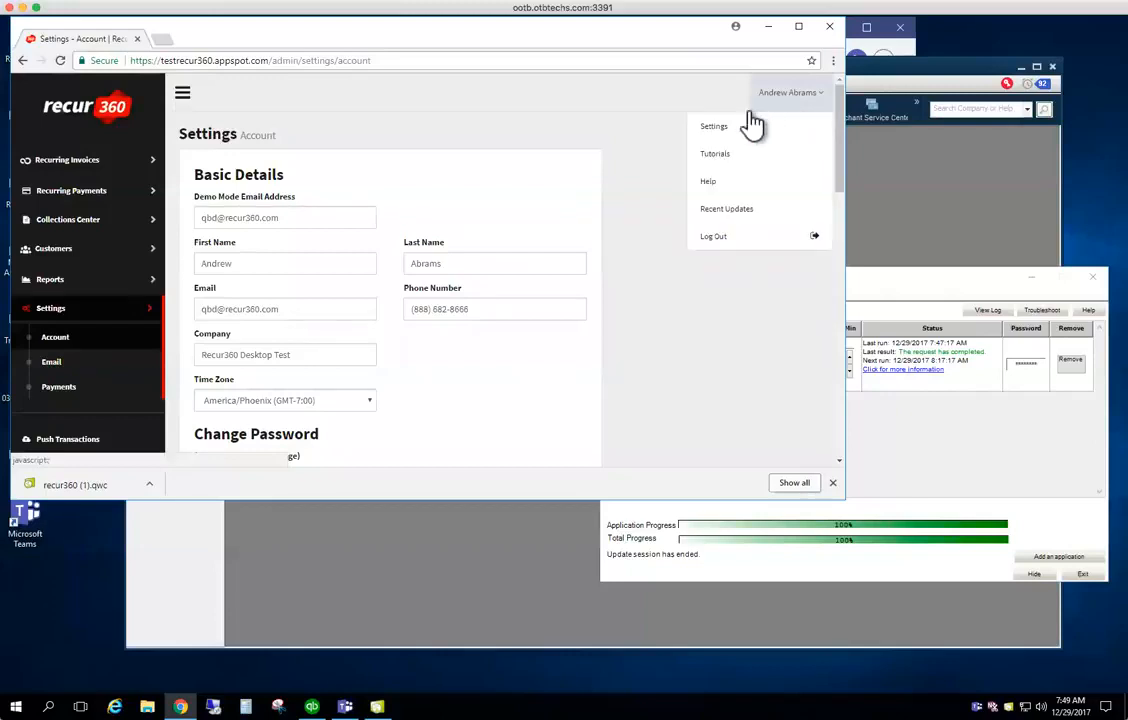
{"action": "left_click", "coordinate": [718, 154]}
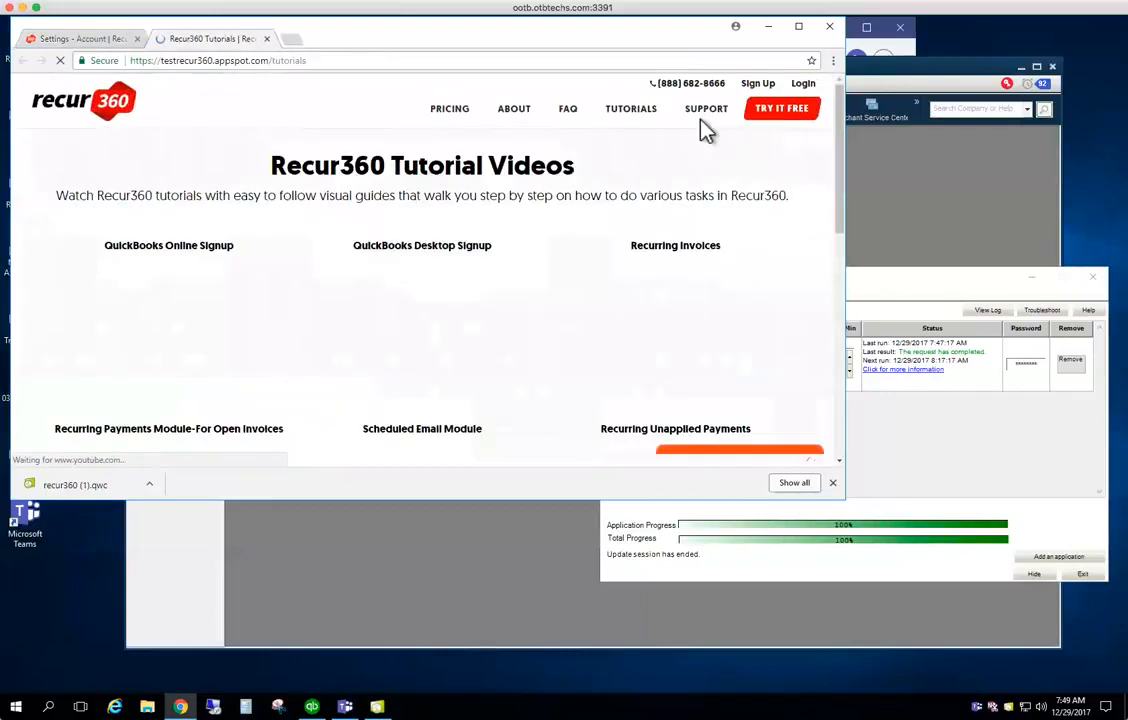
{"action": "left_click", "coordinate": [565, 110]}
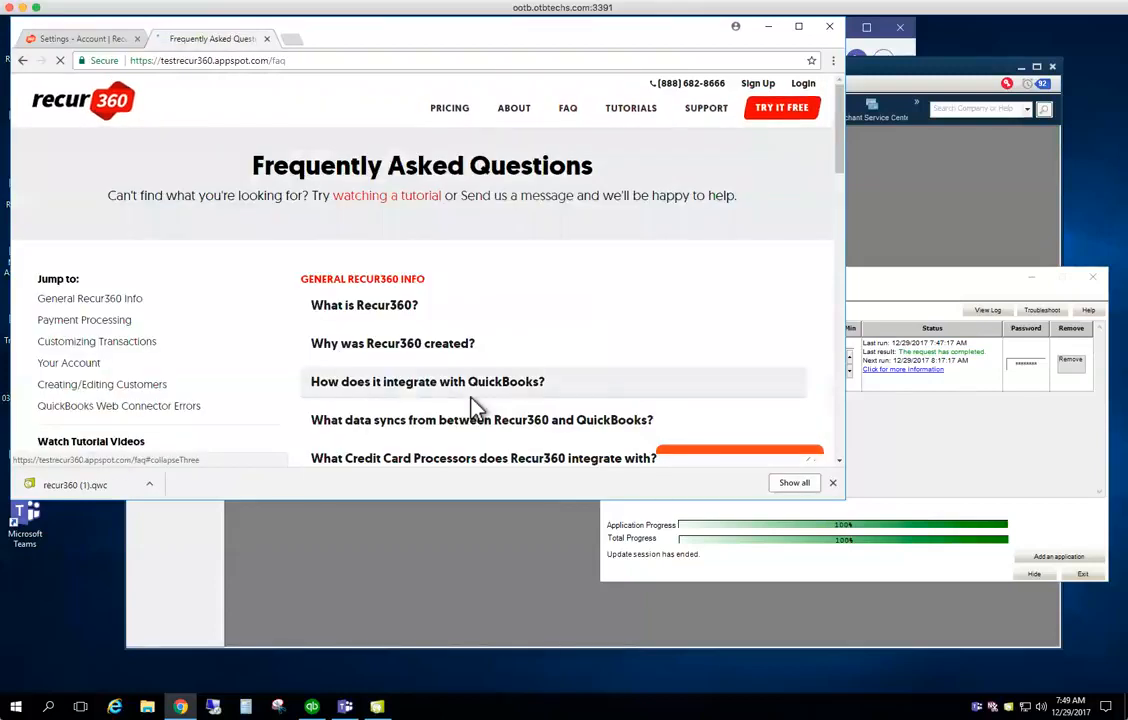
{"action": "scroll", "coordinate": [473, 405], "scroll_direction": "down", "scroll_amount": 6}
{"action": "scroll", "coordinate": [474, 407], "scroll_direction": "down", "scroll_amount": 2}
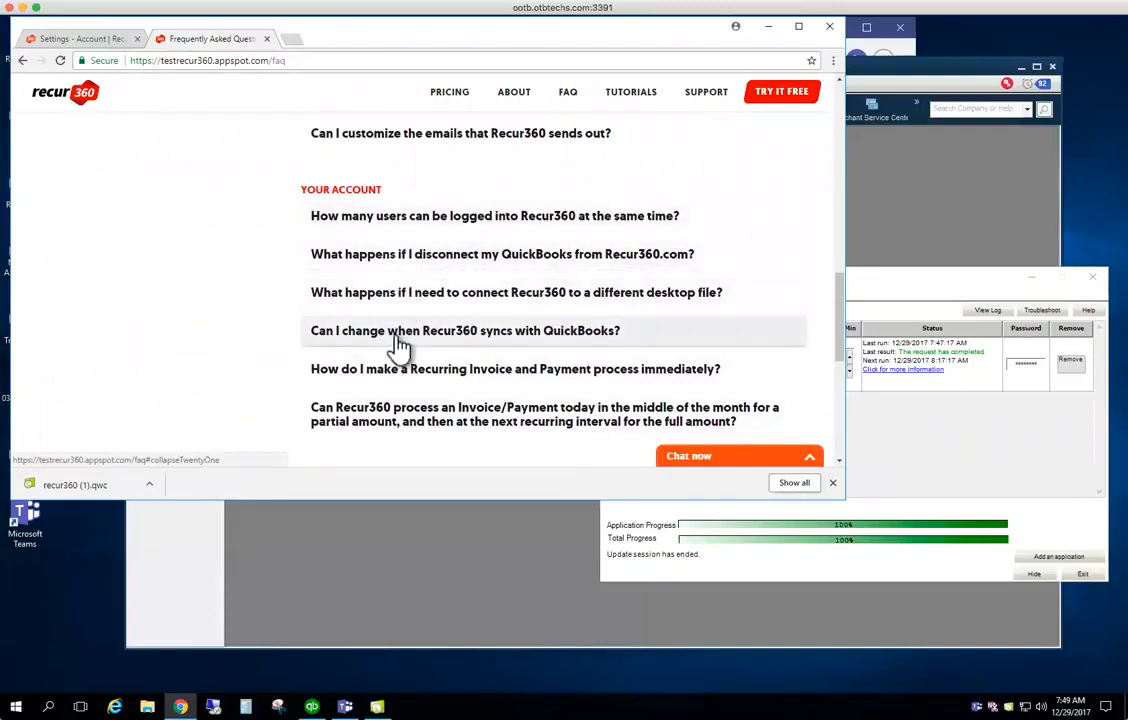
Expand the FAQ about connecting a different desktop file, browse the answers, then return to QuickBooks
{"action": "left_click", "coordinate": [398, 306]}
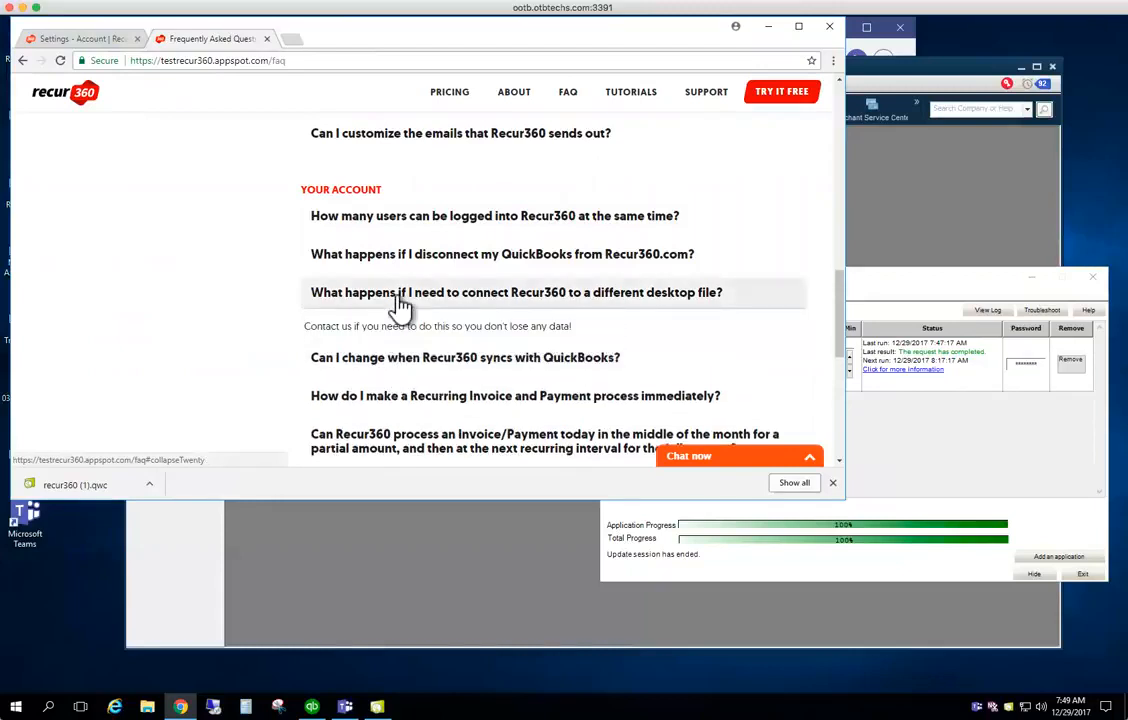
{"action": "left_click_drag", "start_coordinate": [585, 333], "coordinate": [284, 345]}
{"action": "left_click", "coordinate": [300, 345]}
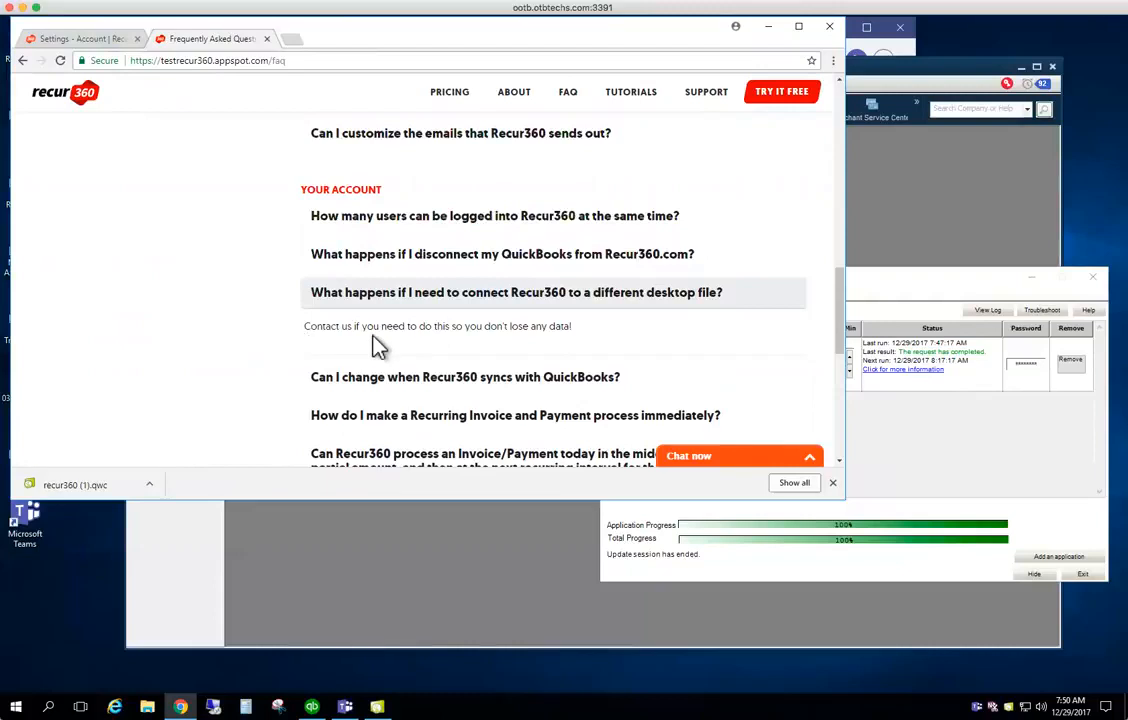
{"action": "scroll", "coordinate": [378, 345], "scroll_direction": "down", "scroll_amount": 2}
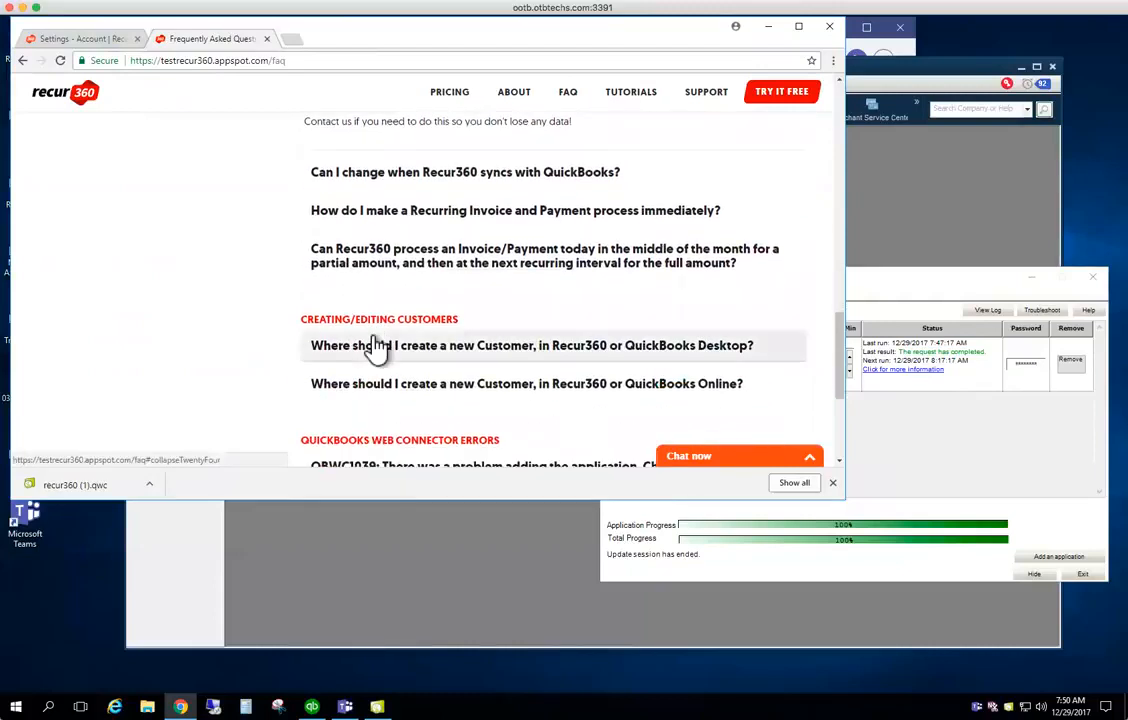
{"action": "scroll", "coordinate": [378, 345], "scroll_direction": "down", "scroll_amount": 1}
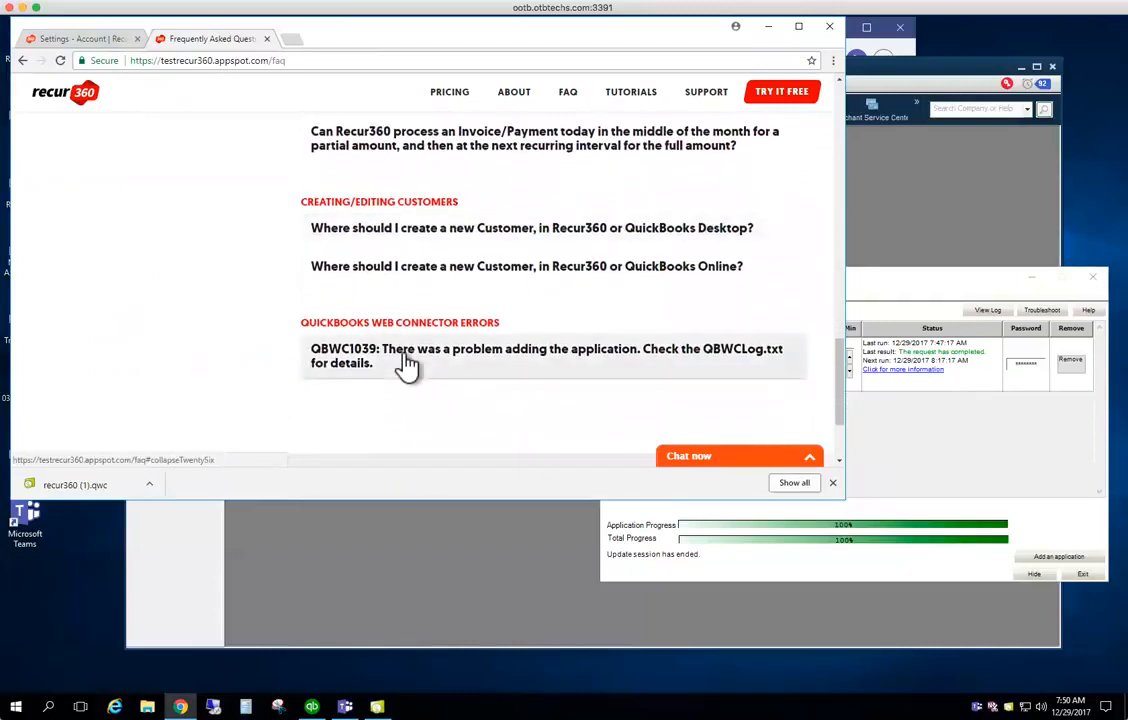
{"action": "scroll", "coordinate": [405, 366], "scroll_direction": "up", "scroll_amount": 10}
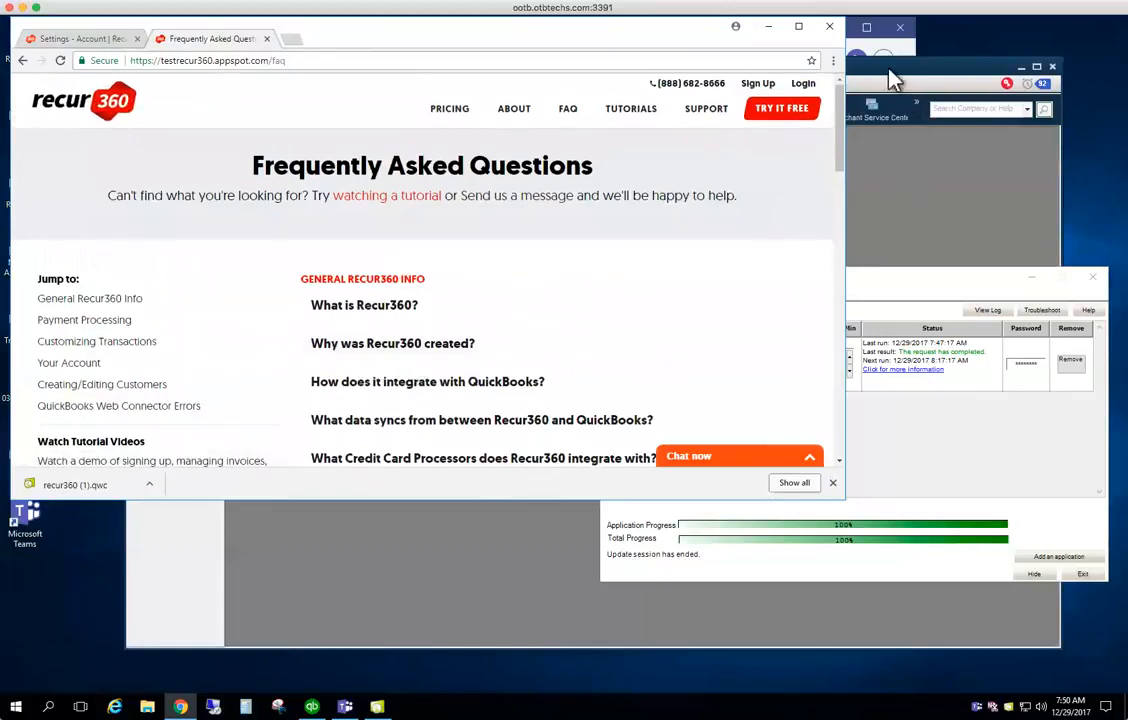
{"action": "left_click", "coordinate": [894, 68]}
Open Set Up Users and Roles, authenticating with the admin password
{"action": "left_click", "coordinate": [345, 84]}
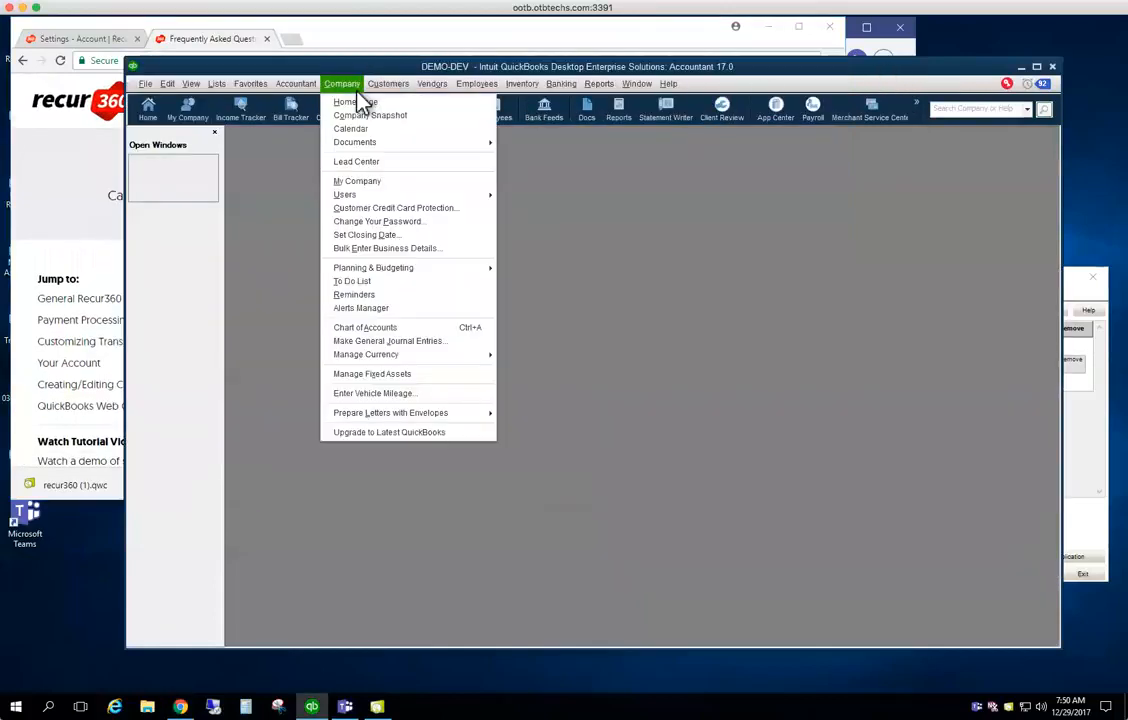
{"action": "mouse_move", "coordinate": [405, 202]}
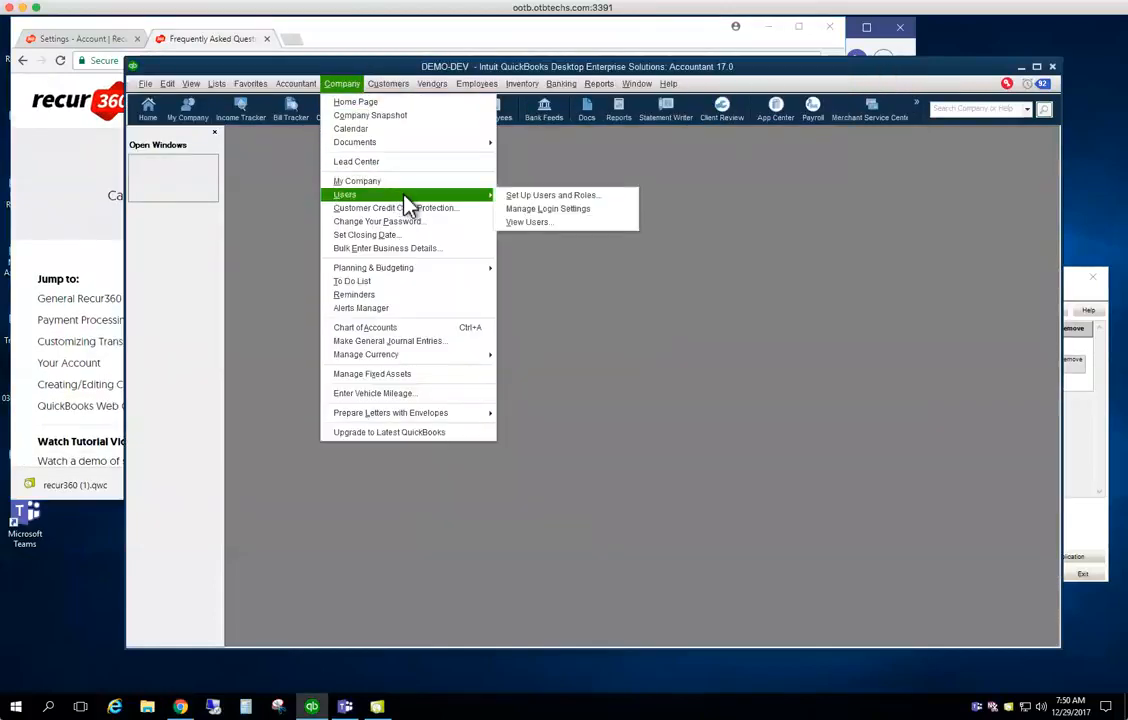
{"action": "left_click", "coordinate": [515, 195]}
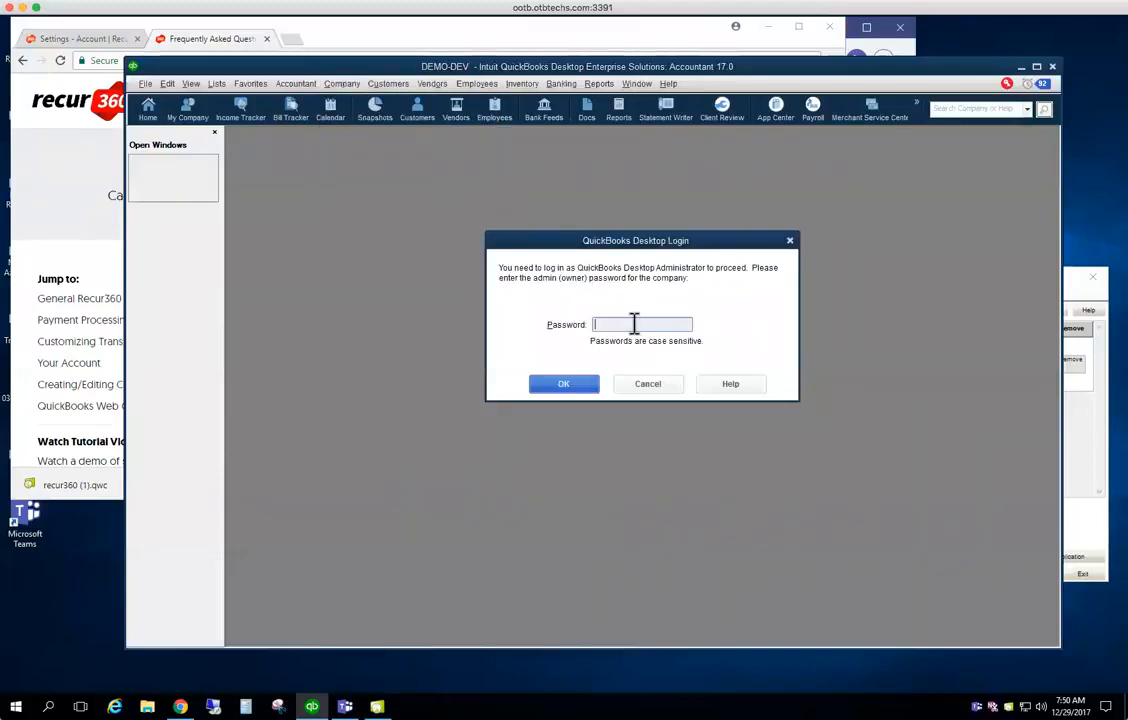
{"action": "type", "text": "••••••••••"}
{"action": "key", "text": "Return"}
Create a new user named Recur360 and enter its password and confirmation
{"action": "left_click", "coordinate": [262, 160]}
{"action": "type", "text": "Recur360"}
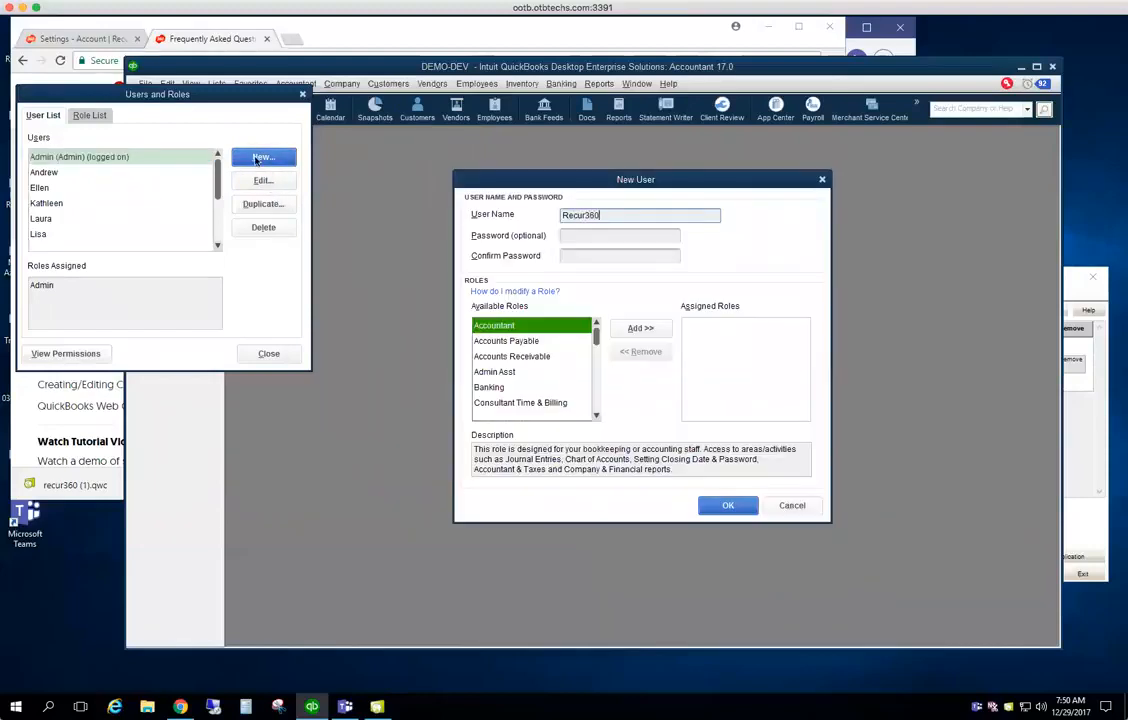
{"action": "key", "text": "Tab"}
{"action": "type", "text": "••••••••"}
{"action": "key", "text": "Tab"}
{"action": "type", "text": "•••••••"}
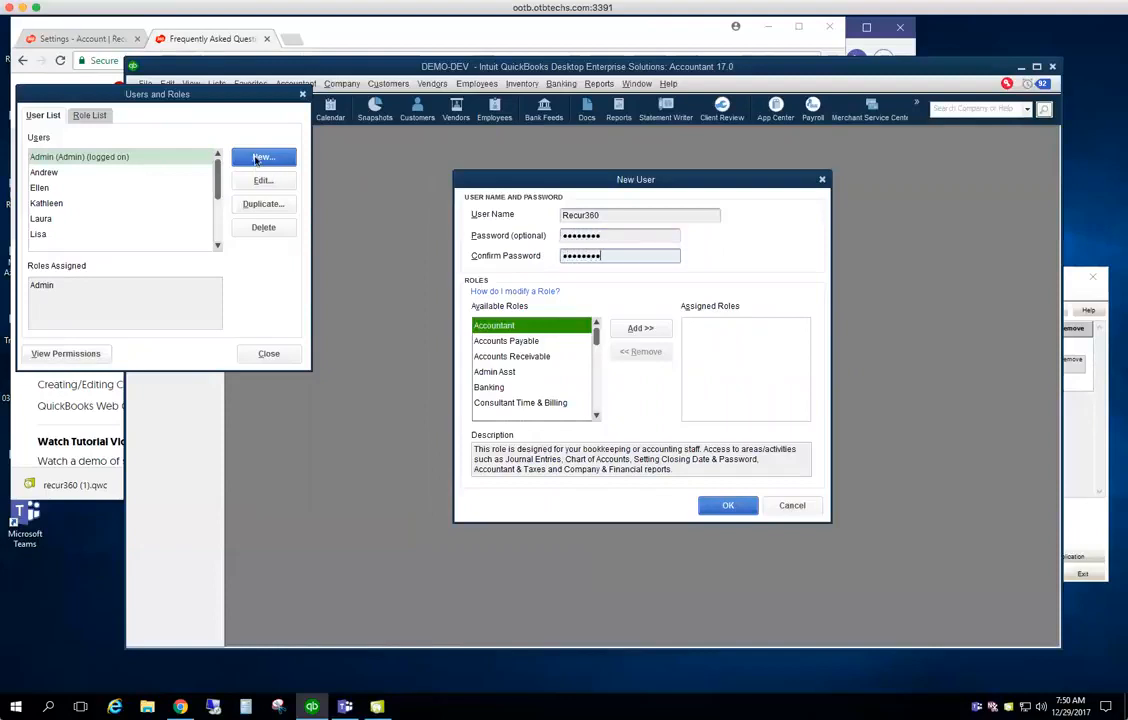
Assign the Accountant, External Accountant and Full Access roles to the Recur360 user
{"action": "left_click", "coordinate": [641, 330]}
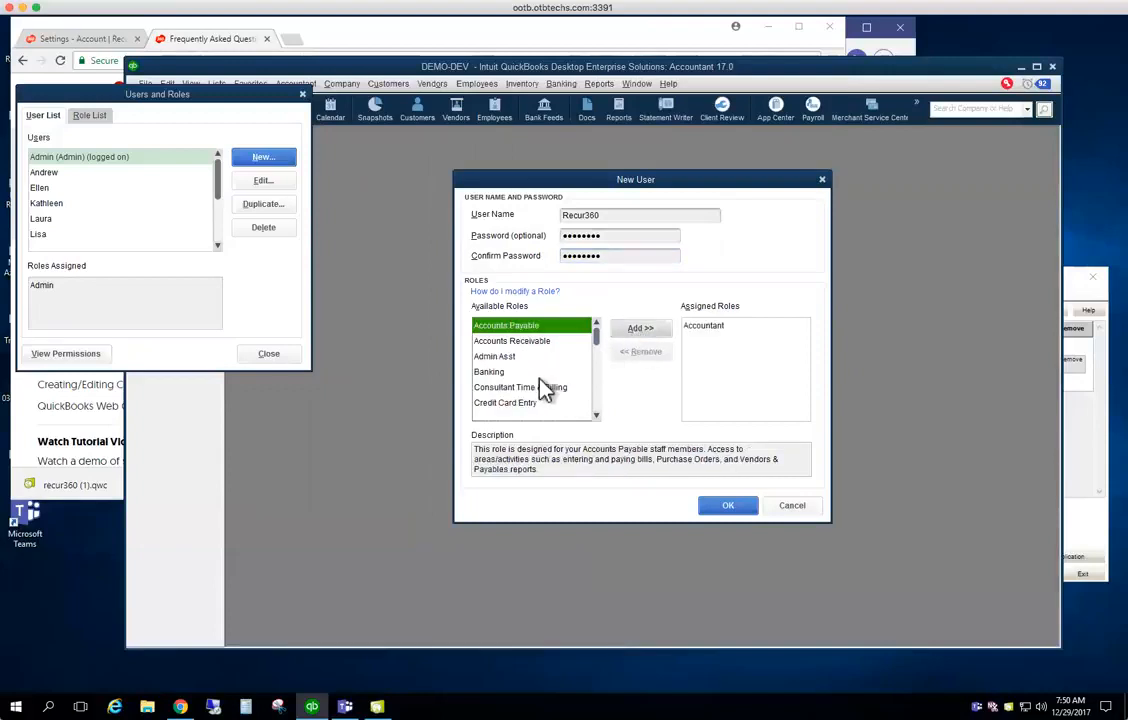
{"action": "left_click", "coordinate": [596, 415]}
{"action": "left_click", "coordinate": [596, 415]}
{"action": "left_click", "coordinate": [596, 415]}
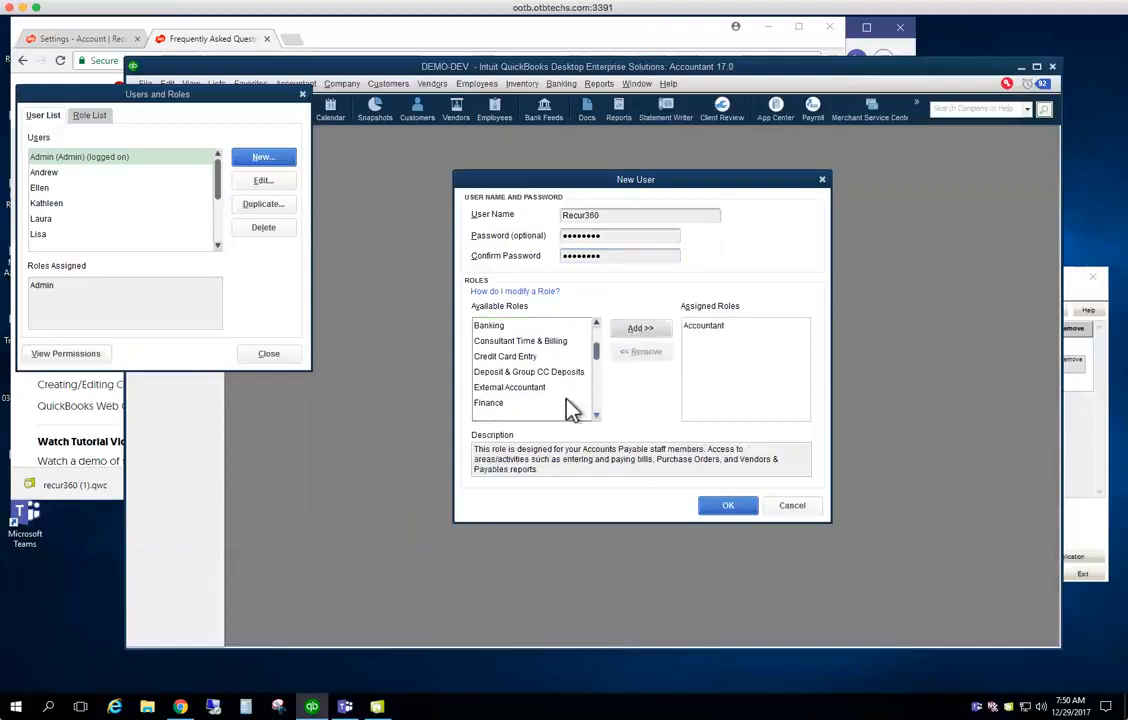
{"action": "left_click", "coordinate": [584, 386]}
{"action": "left_click", "coordinate": [636, 330]}
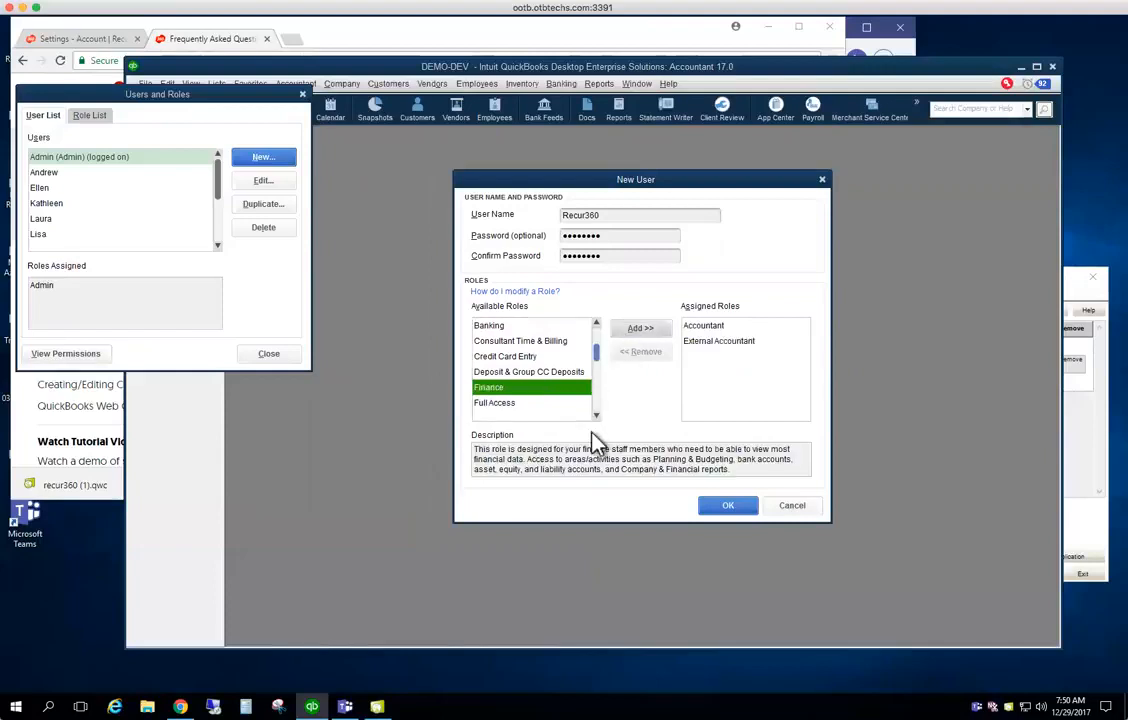
{"action": "left_click", "coordinate": [547, 404]}
{"action": "left_click", "coordinate": [640, 330]}
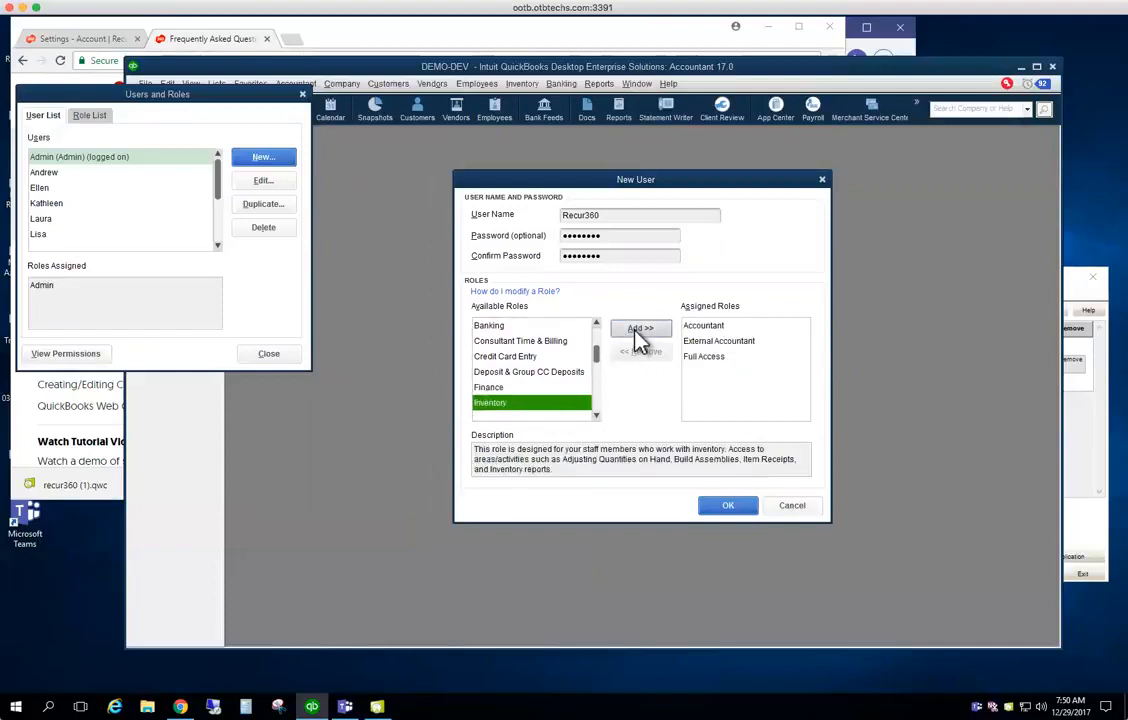
Fix the password mismatch by retyping the password, save the Recur360 user, and close the list
{"action": "left_click", "coordinate": [727, 506]}
{"action": "left_click", "coordinate": [568, 243]}
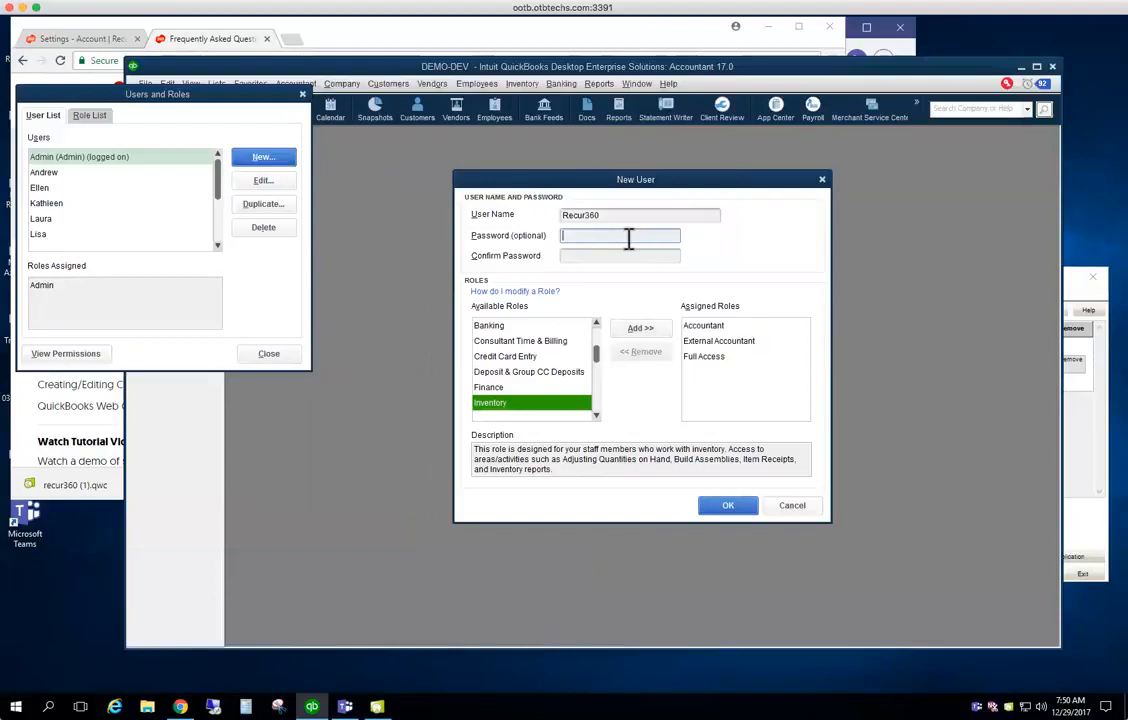
{"action": "type", "text": "Recur360•"}
{"action": "key", "text": "Tab"}
{"action": "type", "text": "••"}
{"action": "key", "text": "BackSpace"}
{"action": "key", "text": "BackSpace"}
{"action": "double_click", "coordinate": [627, 241]}
{"action": "type", "text": "••••••••••••"}
{"action": "key", "text": "Tab"}
{"action": "type", "text": "••••••••••••"}
{"action": "left_click", "coordinate": [728, 506]}
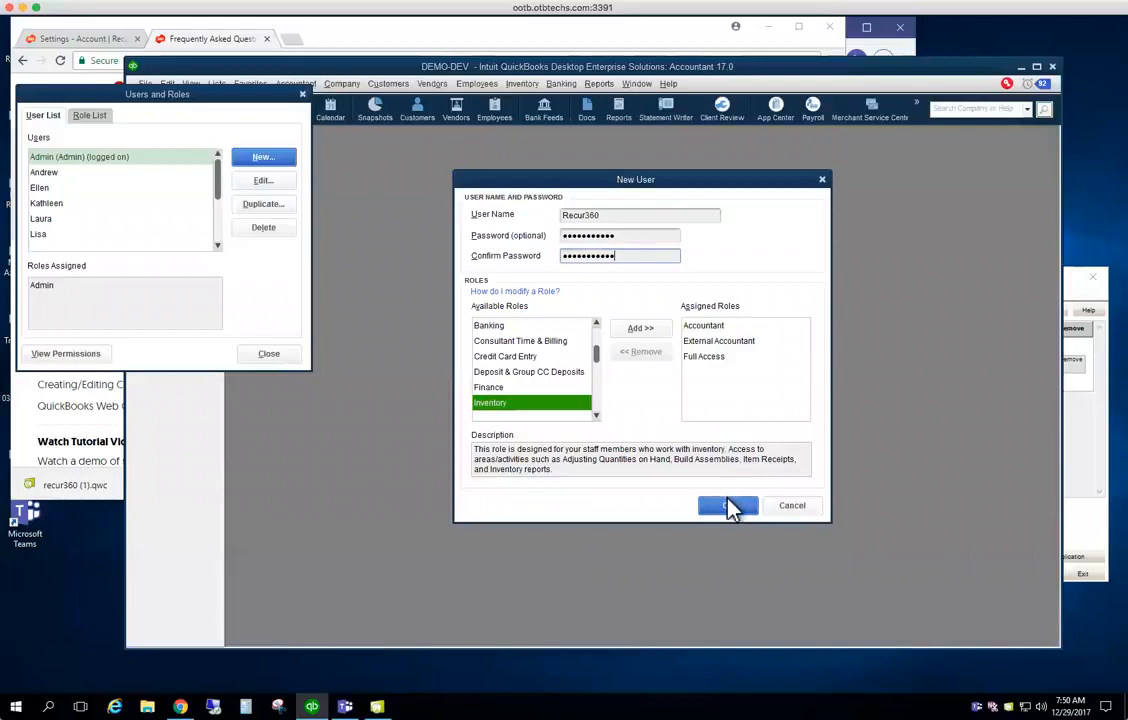
{"action": "left_click", "coordinate": [287, 357]}
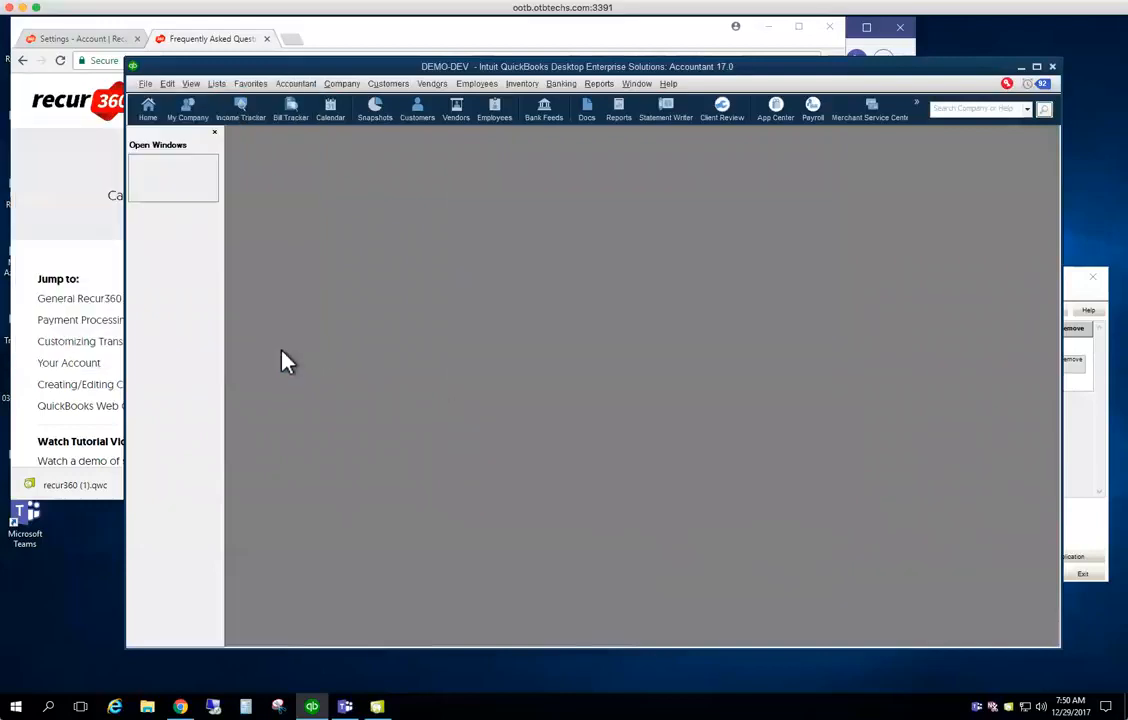
In Integrated Applications company preferences, set Recur360 - Demo to log in as Recur360 instead of Admin
{"action": "left_click", "coordinate": [168, 84]}
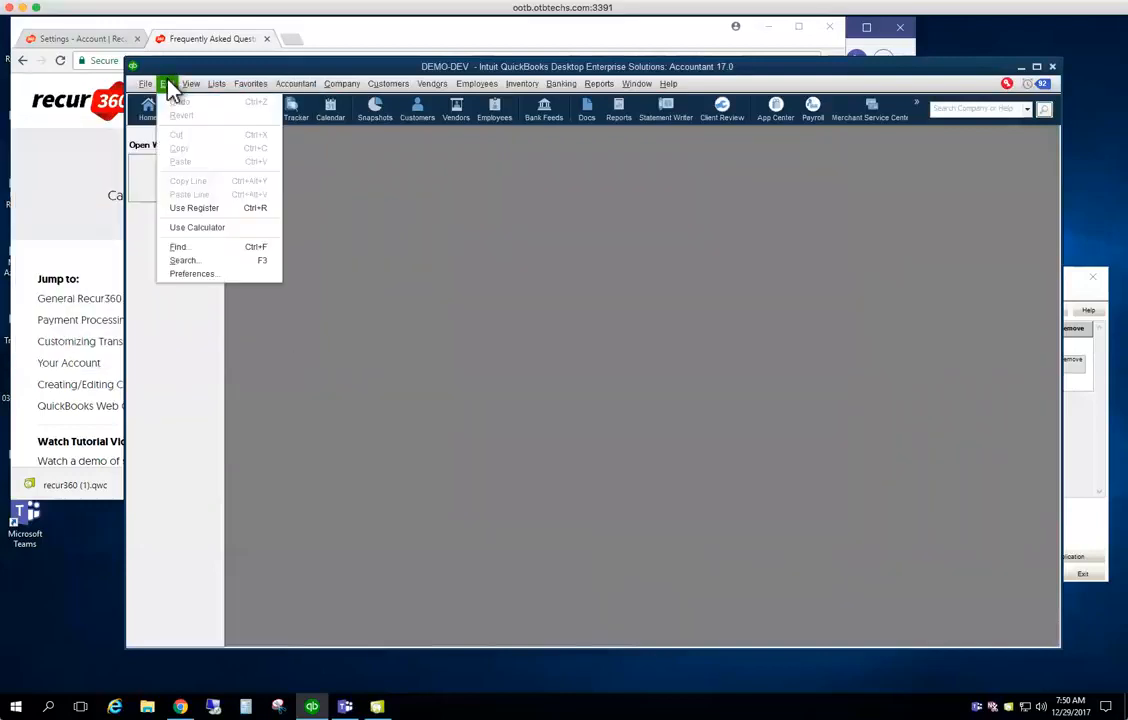
{"action": "left_click", "coordinate": [222, 279]}
{"action": "left_click", "coordinate": [362, 103]}
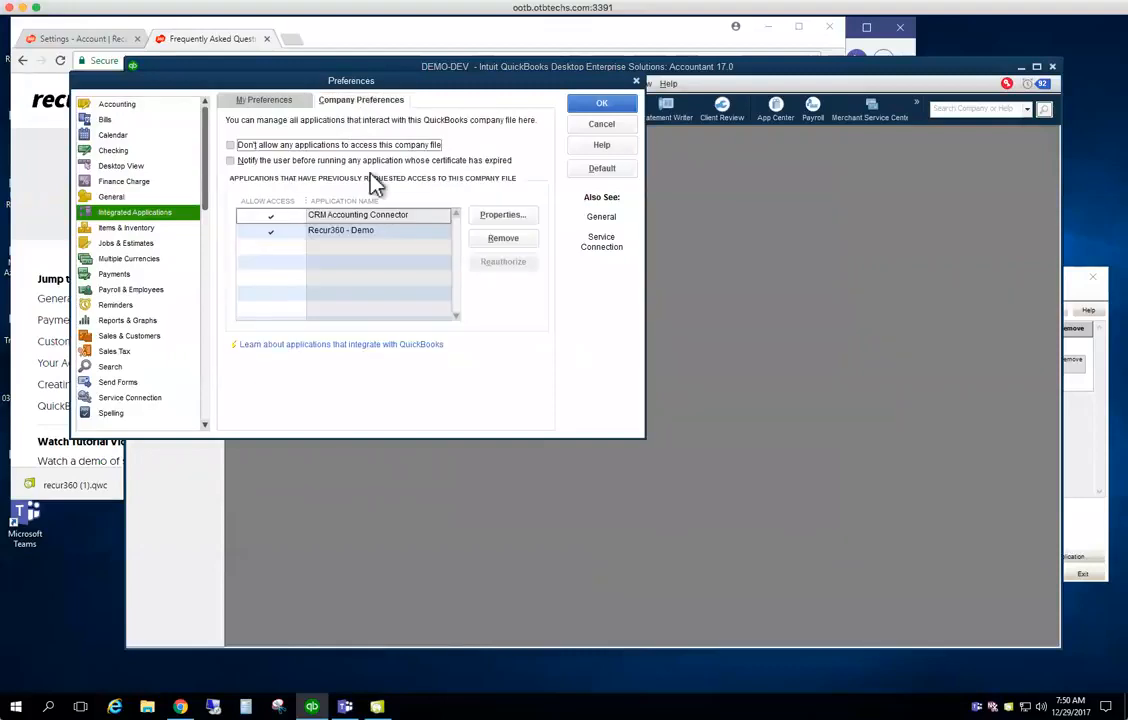
{"action": "left_click", "coordinate": [372, 238]}
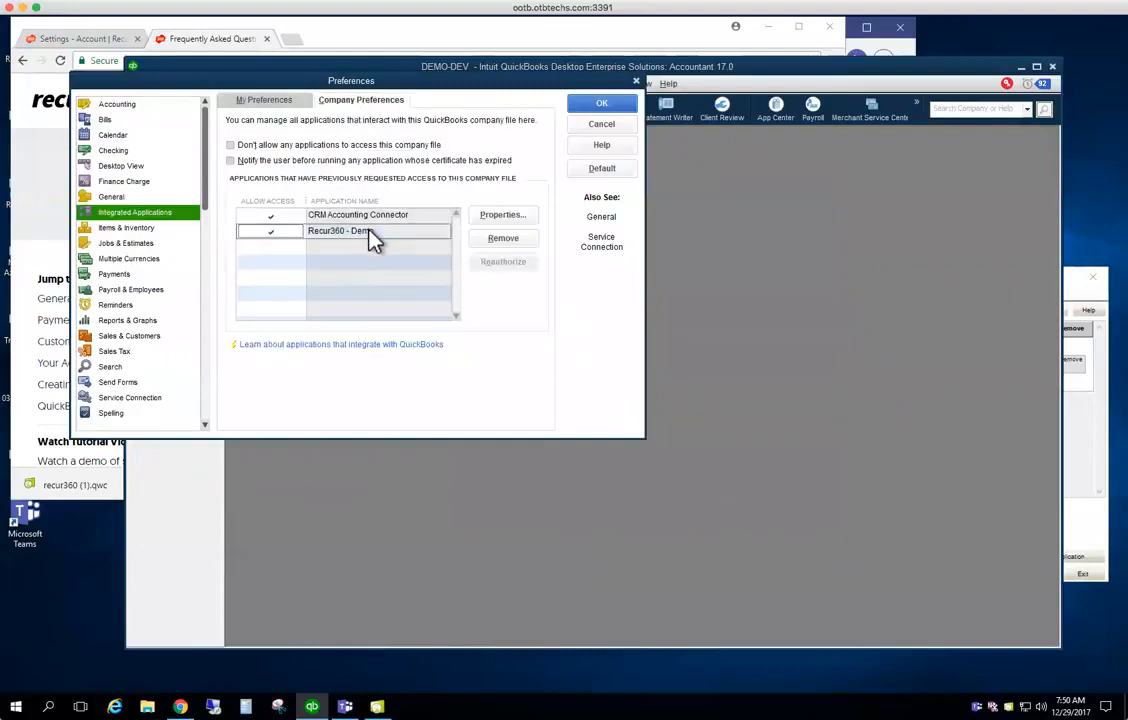
{"action": "left_click", "coordinate": [502, 218]}
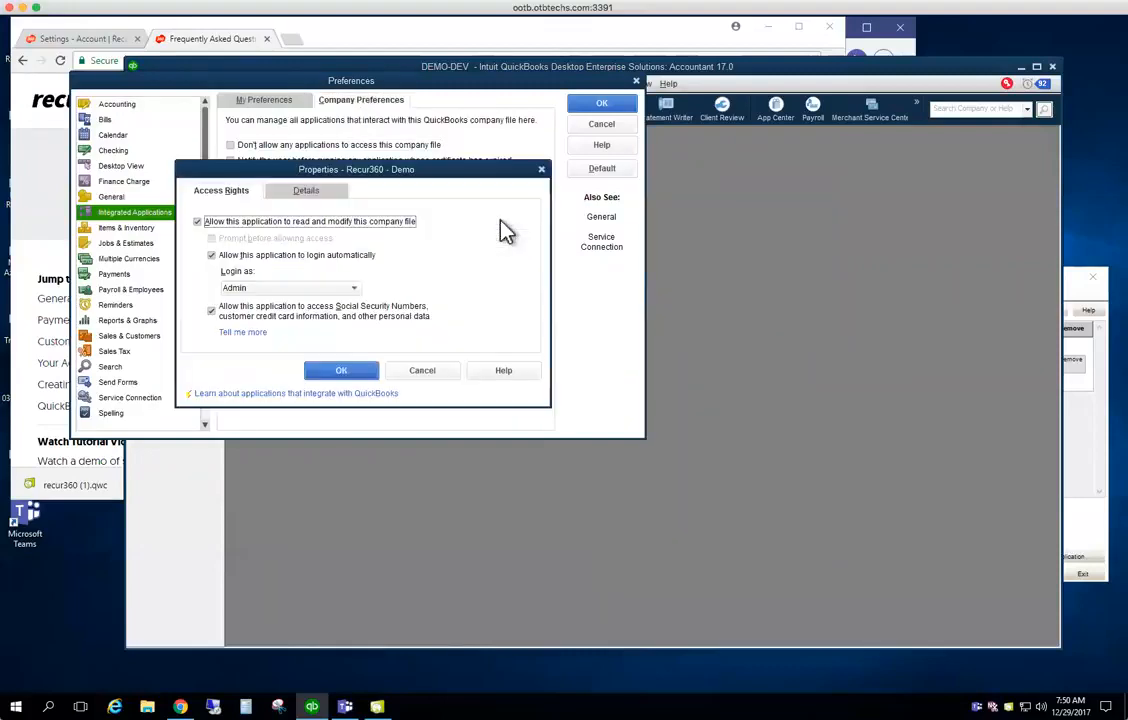
{"action": "left_click", "coordinate": [355, 288]}
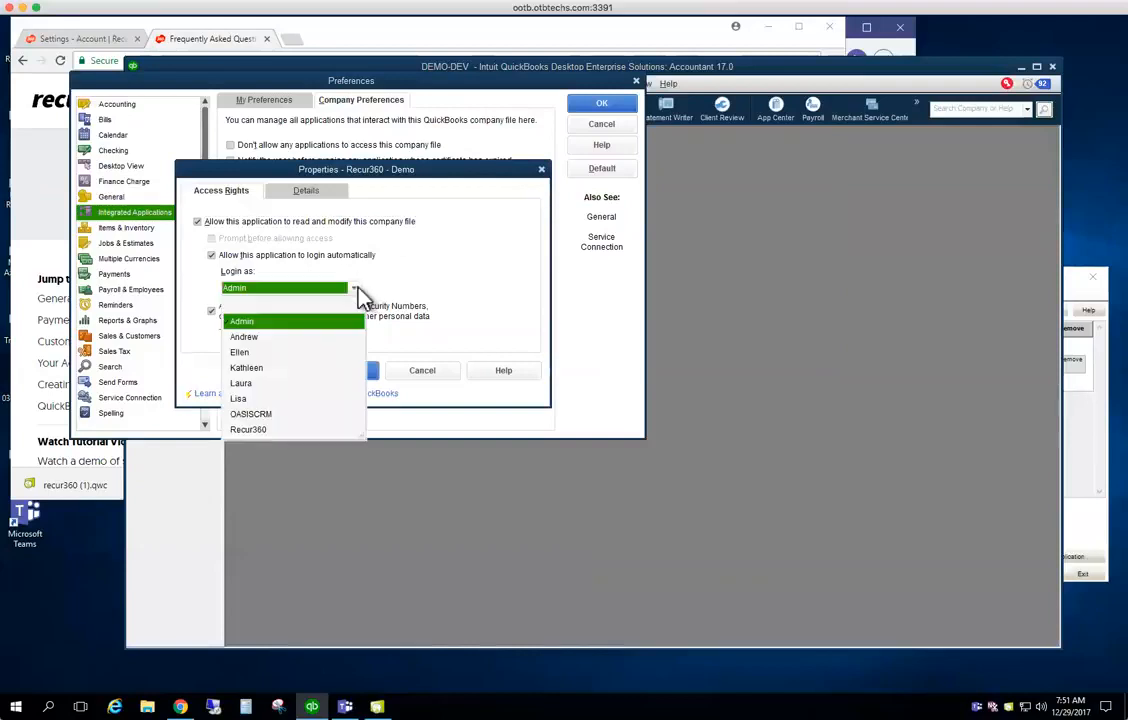
{"action": "left_click", "coordinate": [268, 432]}
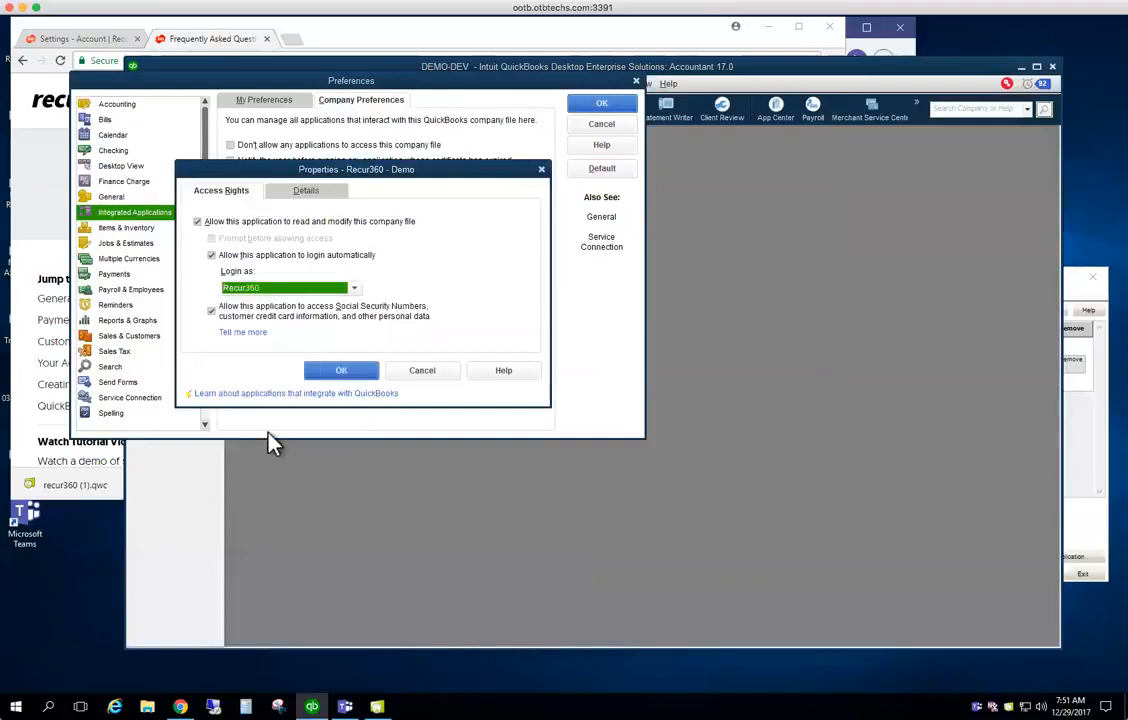
{"action": "left_click", "coordinate": [342, 372]}
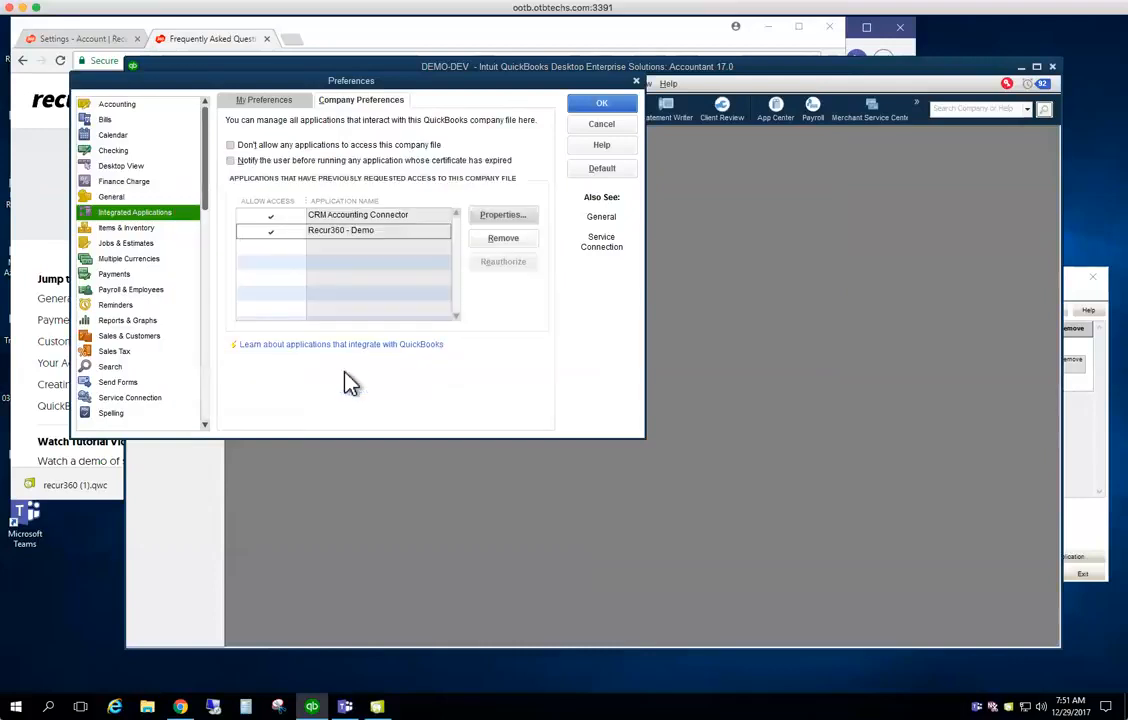
{"action": "left_click", "coordinate": [590, 110]}
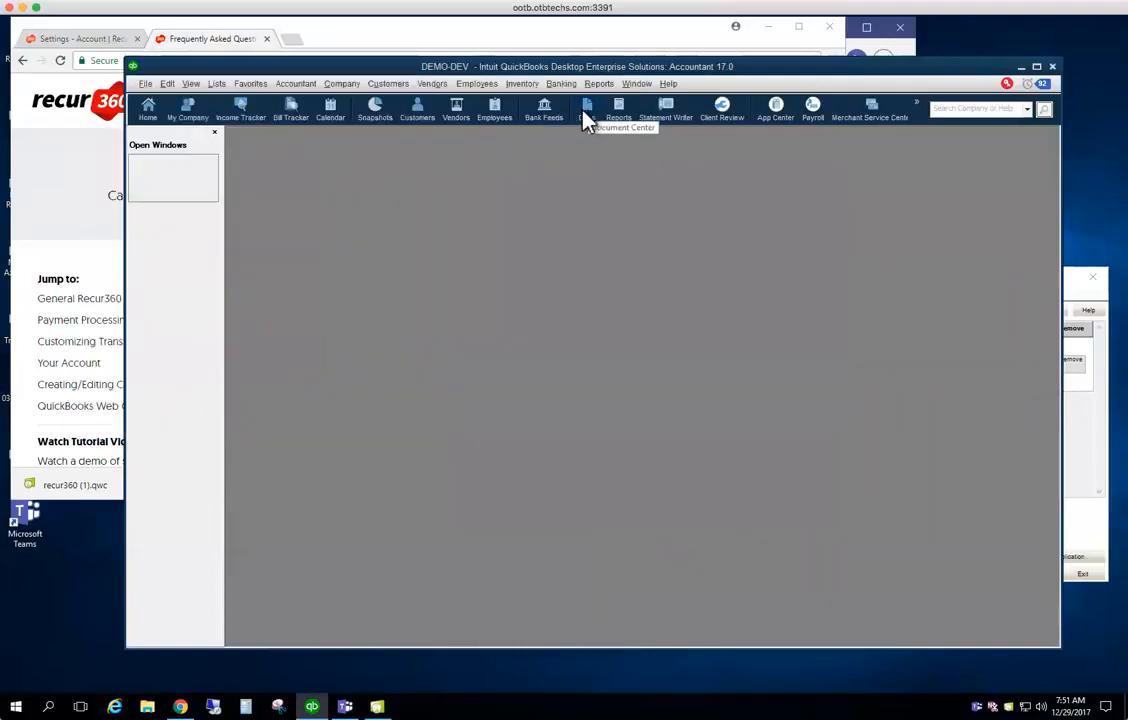
Close the company and reopen the OOTB01DEV file logged in as the Recur360 user
{"action": "left_click", "coordinate": [146, 85]}
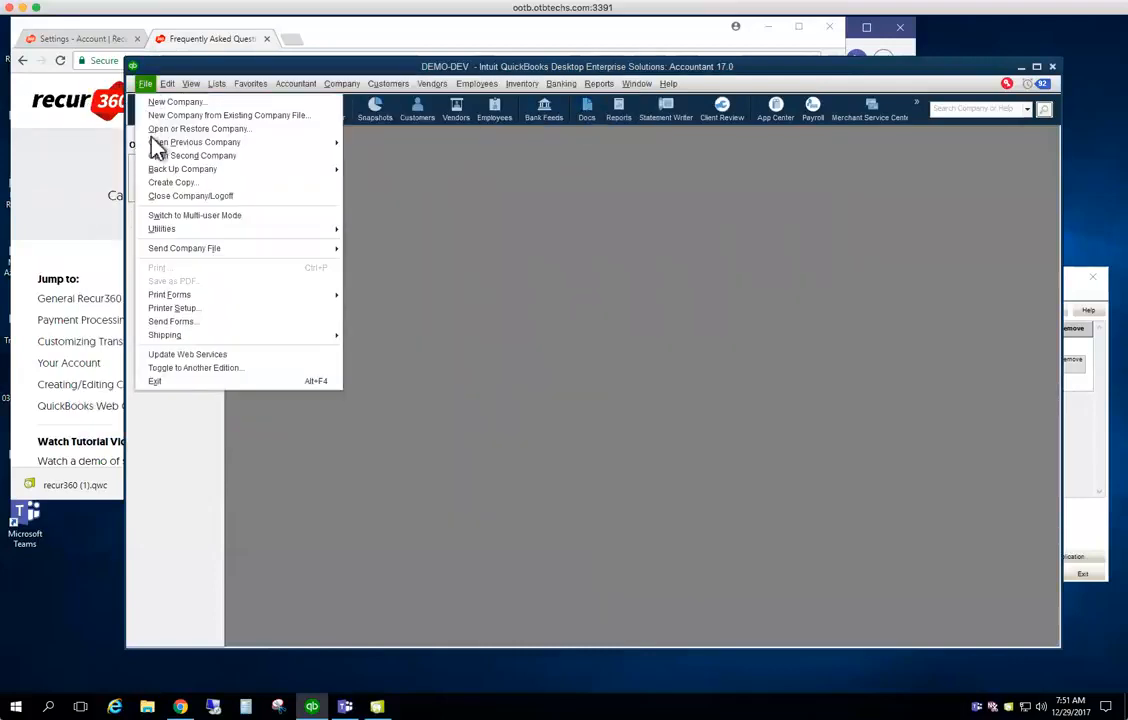
{"action": "left_click", "coordinate": [176, 197]}
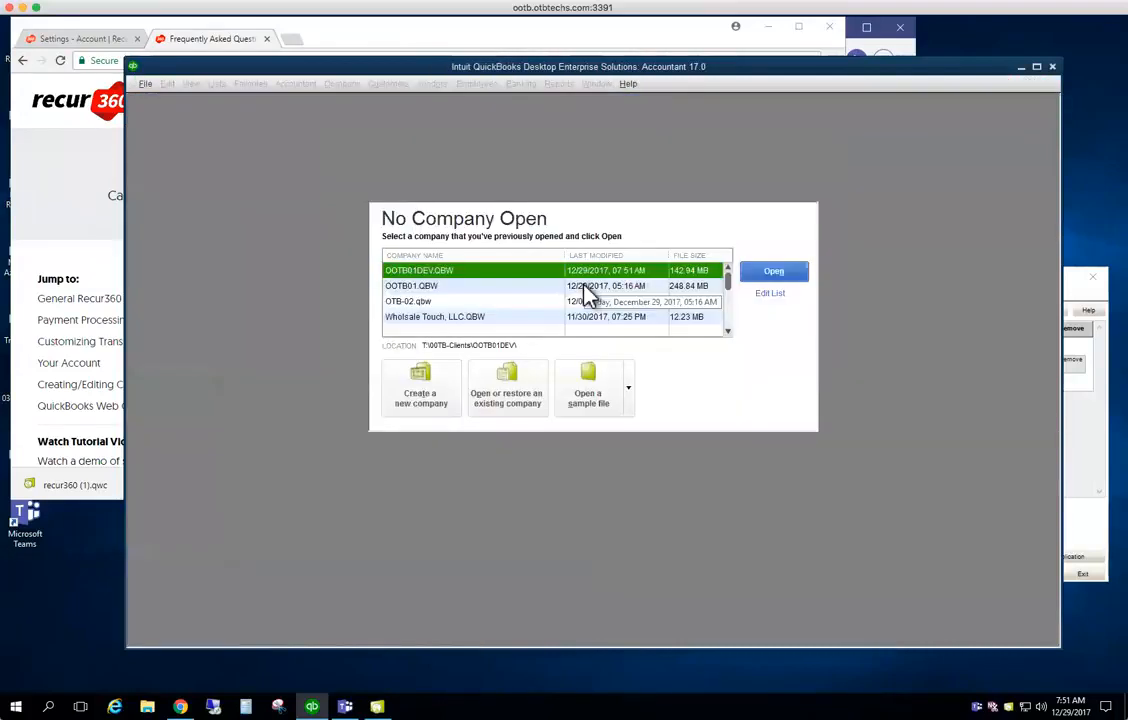
{"action": "left_click", "coordinate": [773, 272]}
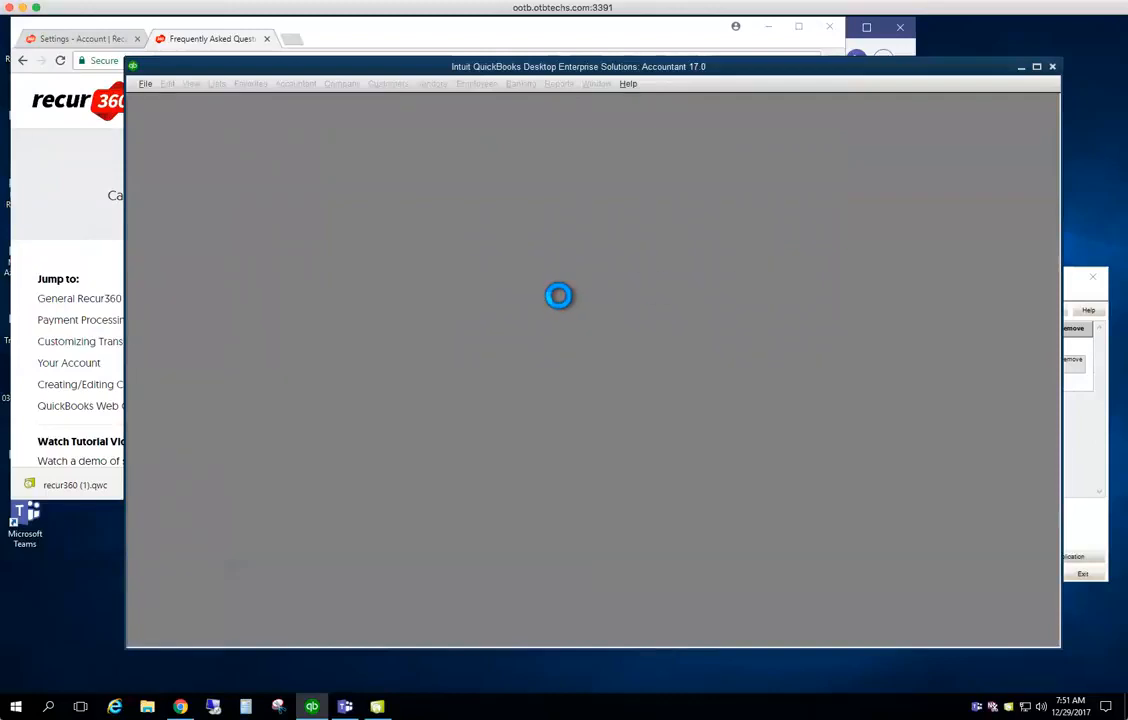
{"action": "left_click_drag", "start_coordinate": [582, 295], "coordinate": [514, 295]}
{"action": "type", "text": "R"}
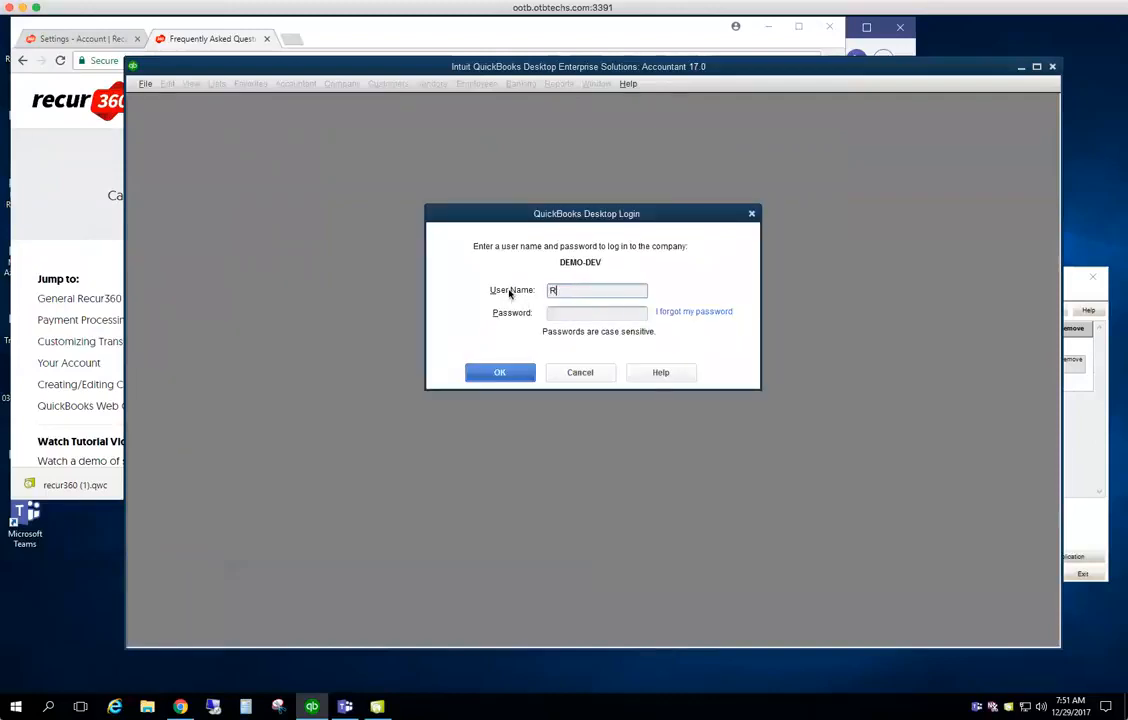
{"action": "type", "text": "ecur360"}
{"action": "key", "text": "Tab"}
{"action": "type", "text": "••••"}
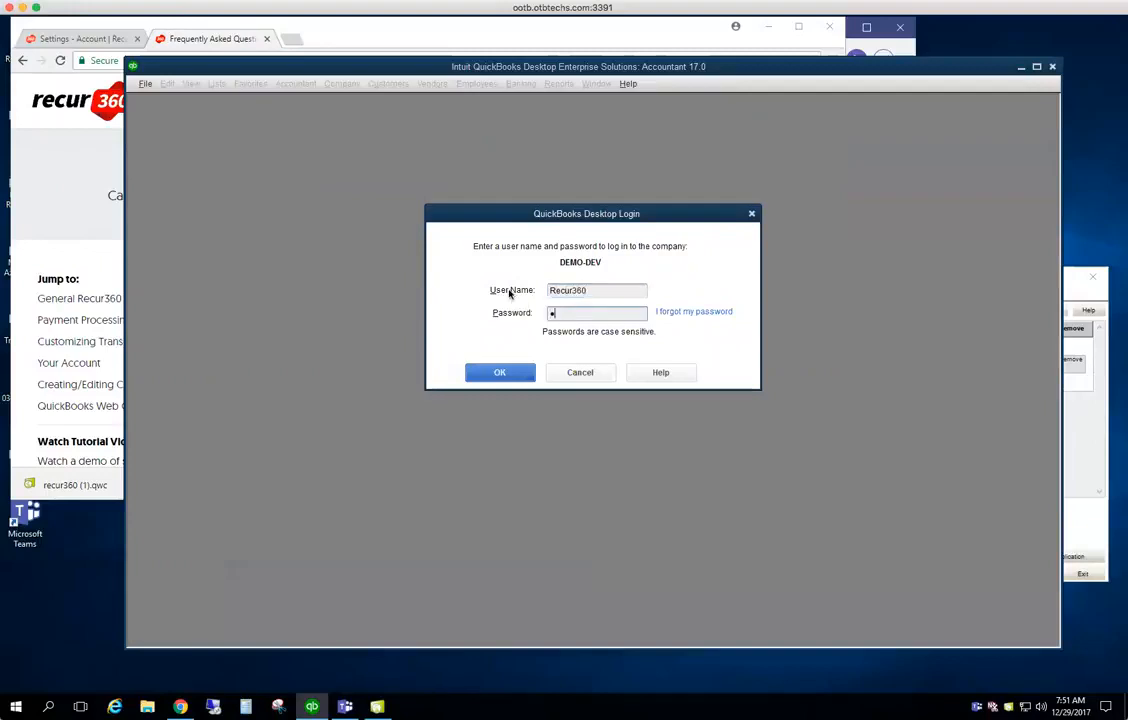
{"action": "type", "text": "••••••••"}
{"action": "left_click", "coordinate": [498, 376]}
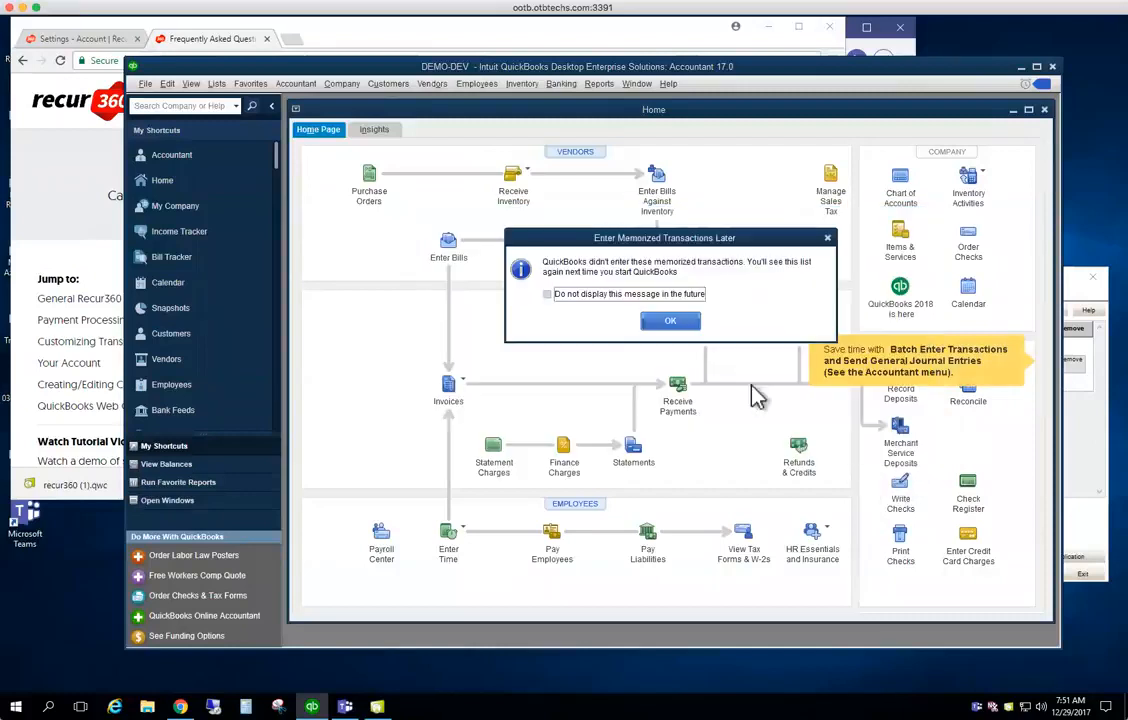
Dismiss the memorized transactions, payroll and feature tour pop-ups, then close the company and log off
{"action": "left_click", "coordinate": [586, 281]}
{"action": "left_click", "coordinate": [563, 259]}
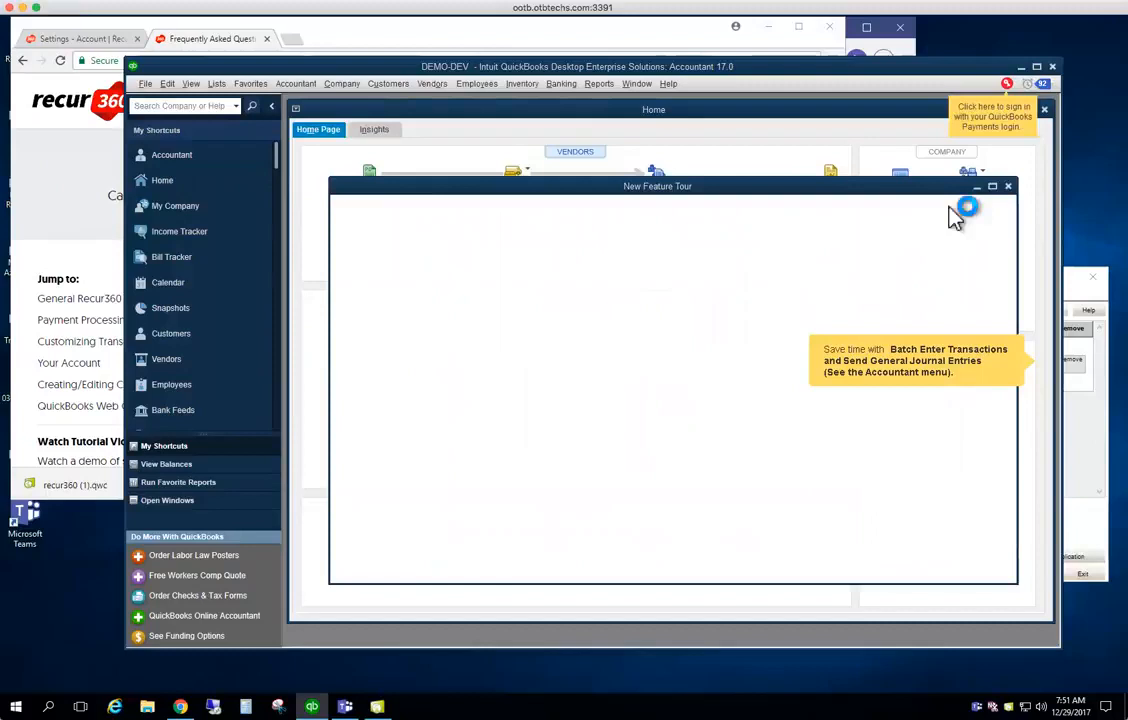
{"action": "left_click", "coordinate": [1008, 187]}
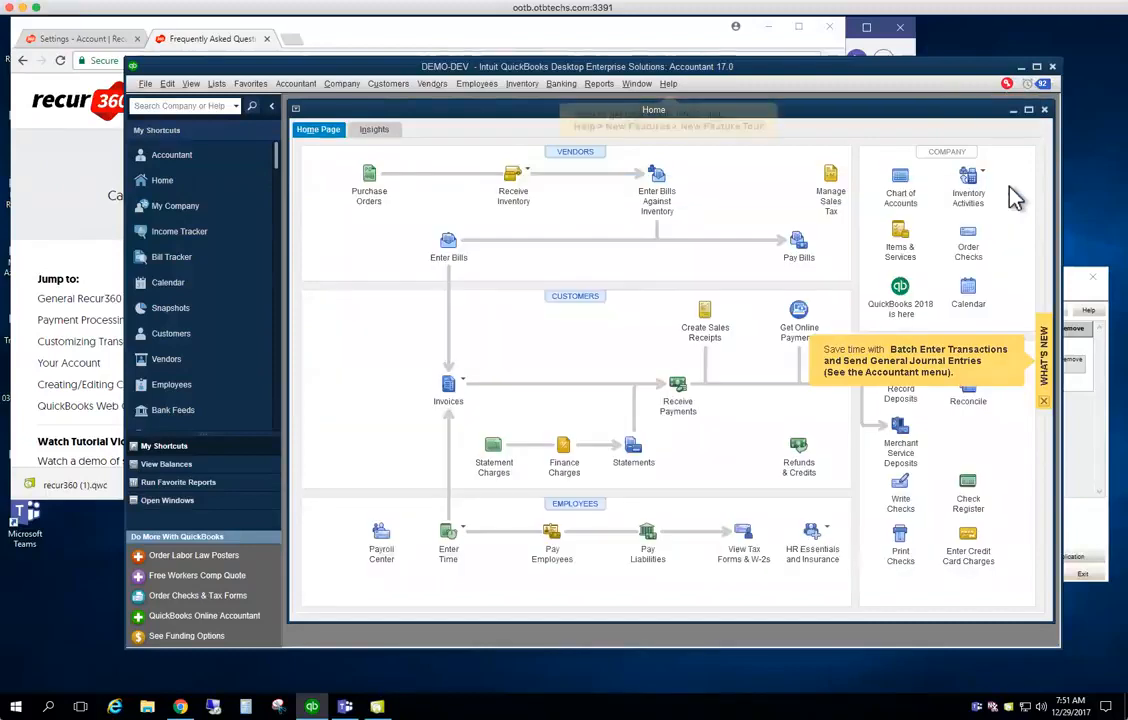
{"action": "left_click", "coordinate": [146, 84]}
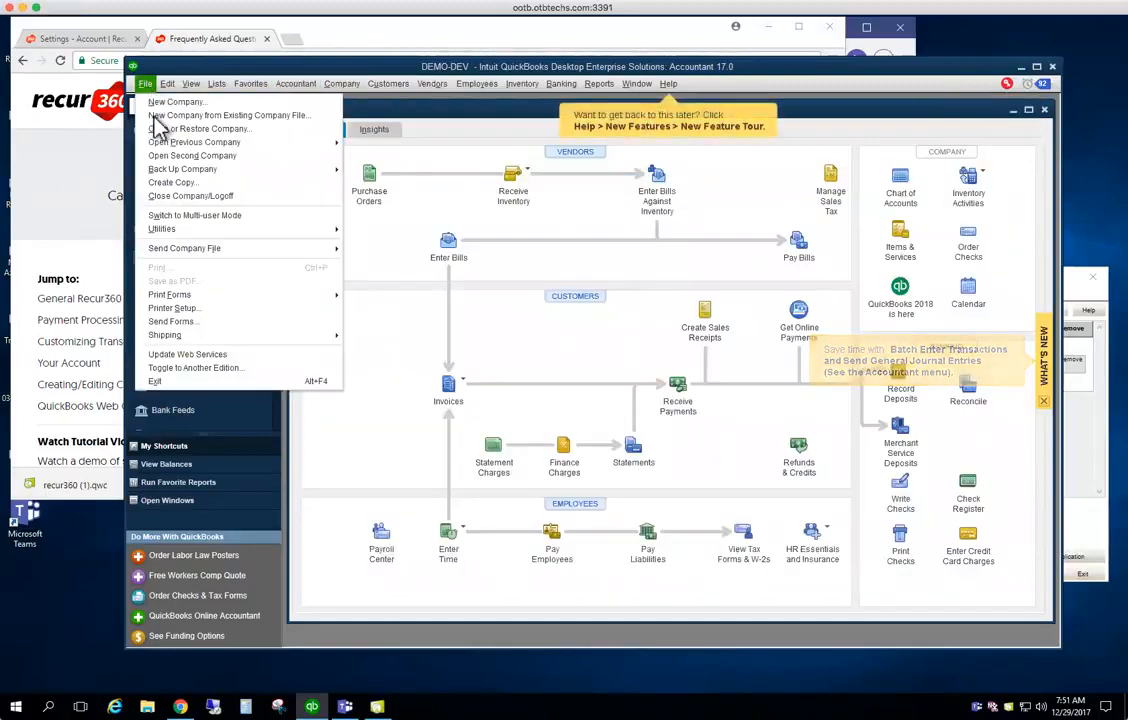
{"action": "left_click", "coordinate": [160, 195]}
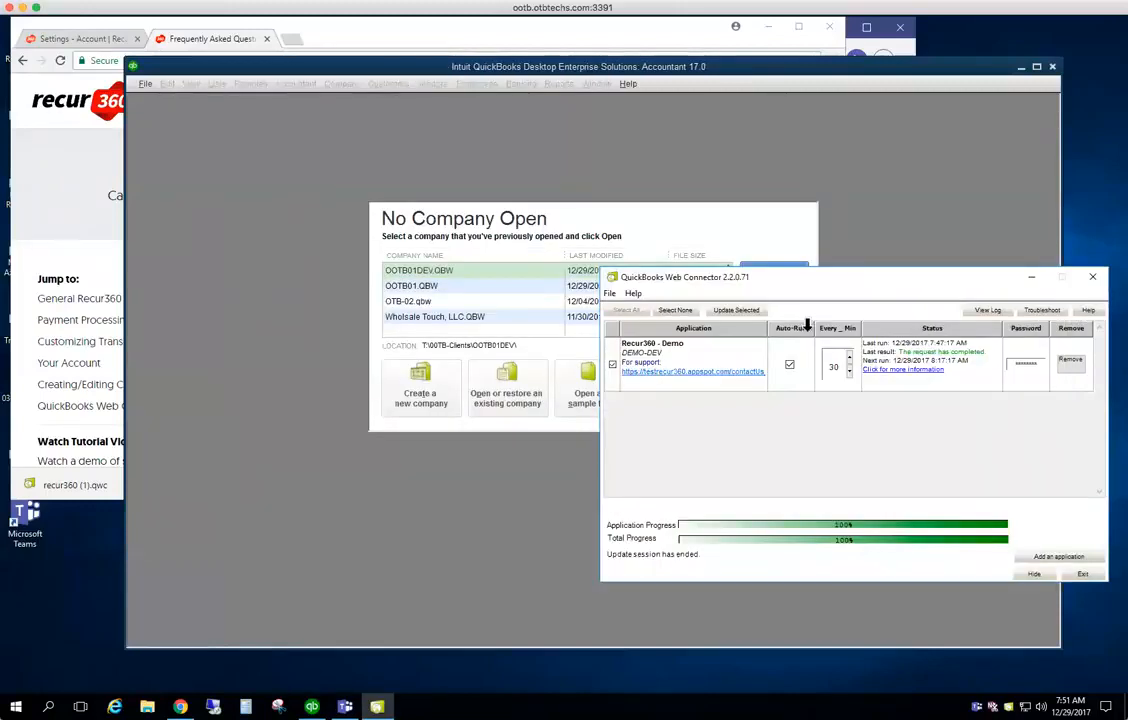
Rerun the Recur360 - Demo update, then queue a Sync With QuickBooks from Recur360's Sync Status page
{"action": "left_click", "coordinate": [748, 312]}
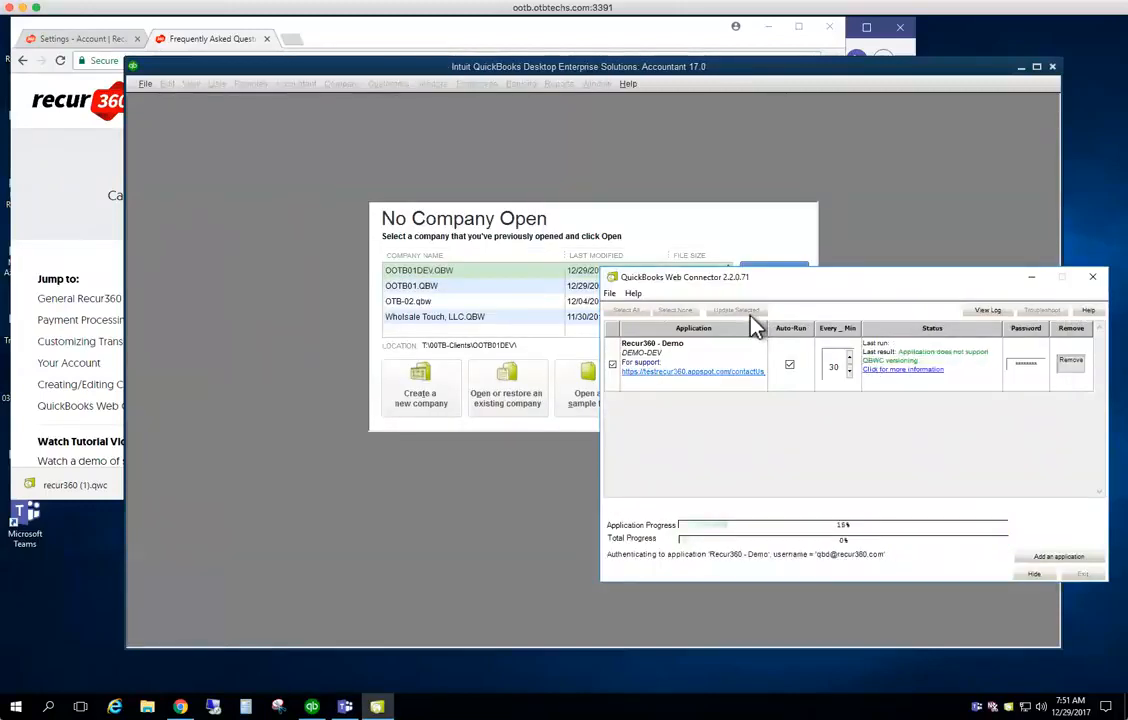
{"action": "left_click", "coordinate": [340, 37]}
{"action": "left_click", "coordinate": [85, 37]}
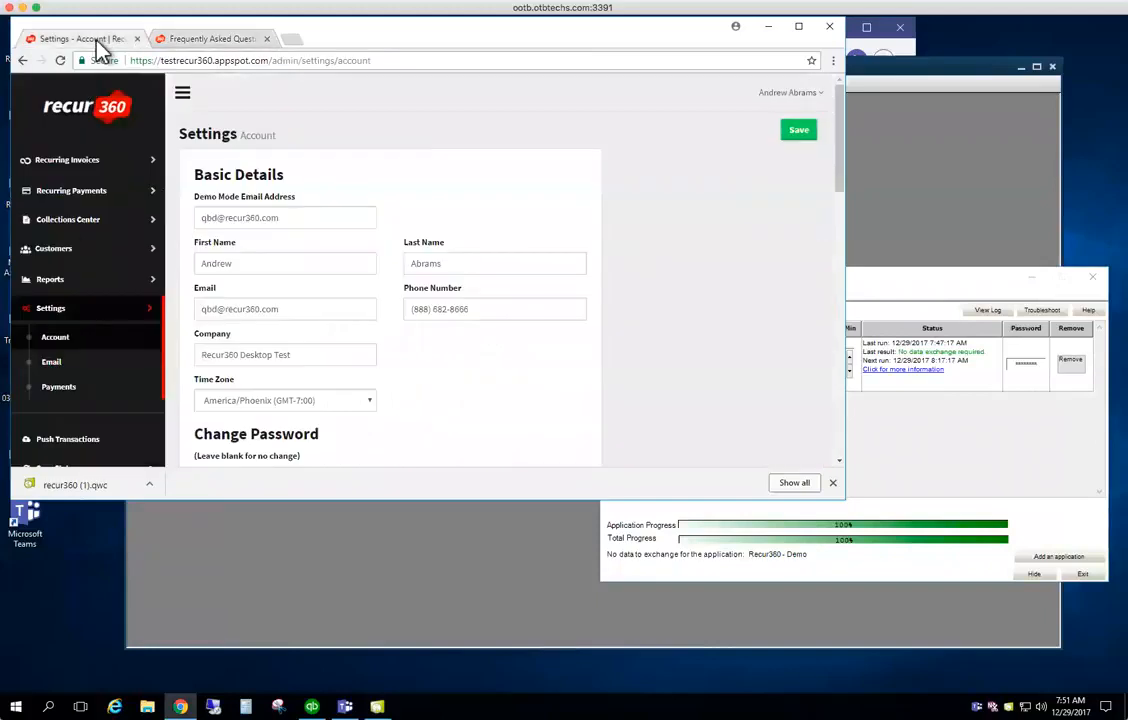
{"action": "scroll", "coordinate": [68, 403], "scroll_direction": "down", "scroll_amount": 2}
{"action": "left_click", "coordinate": [50, 357]}
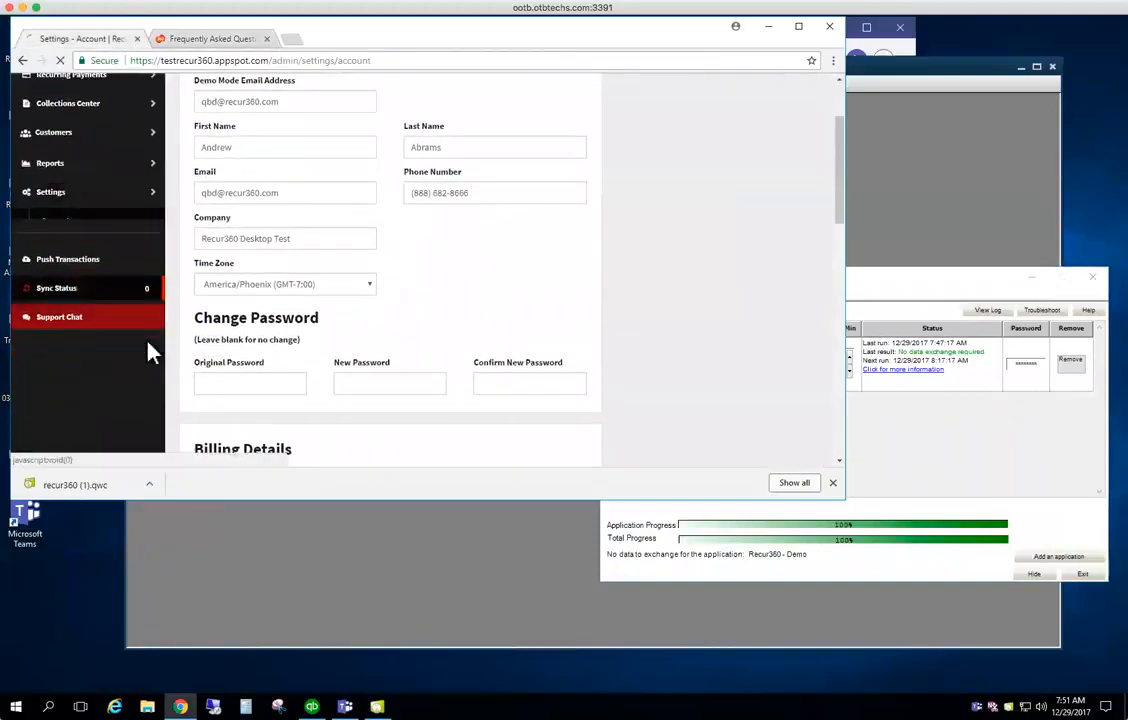
{"action": "left_click", "coordinate": [757, 143]}
{"action": "left_click", "coordinate": [531, 144]}
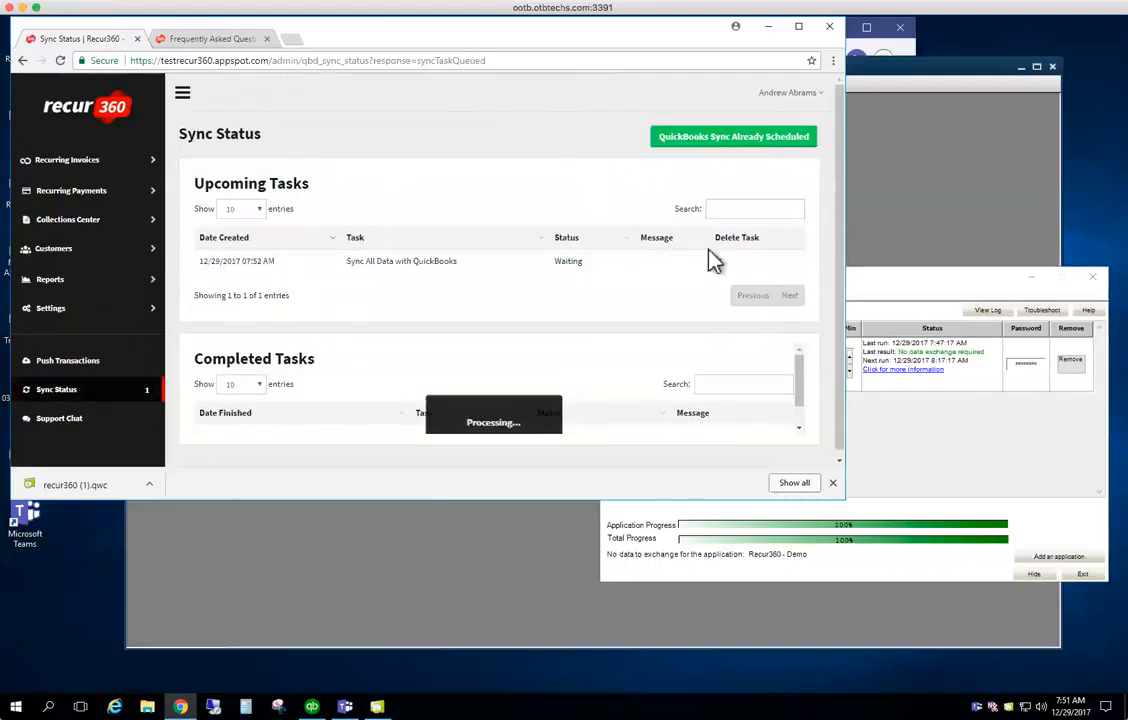
{"action": "left_click", "coordinate": [860, 292]}
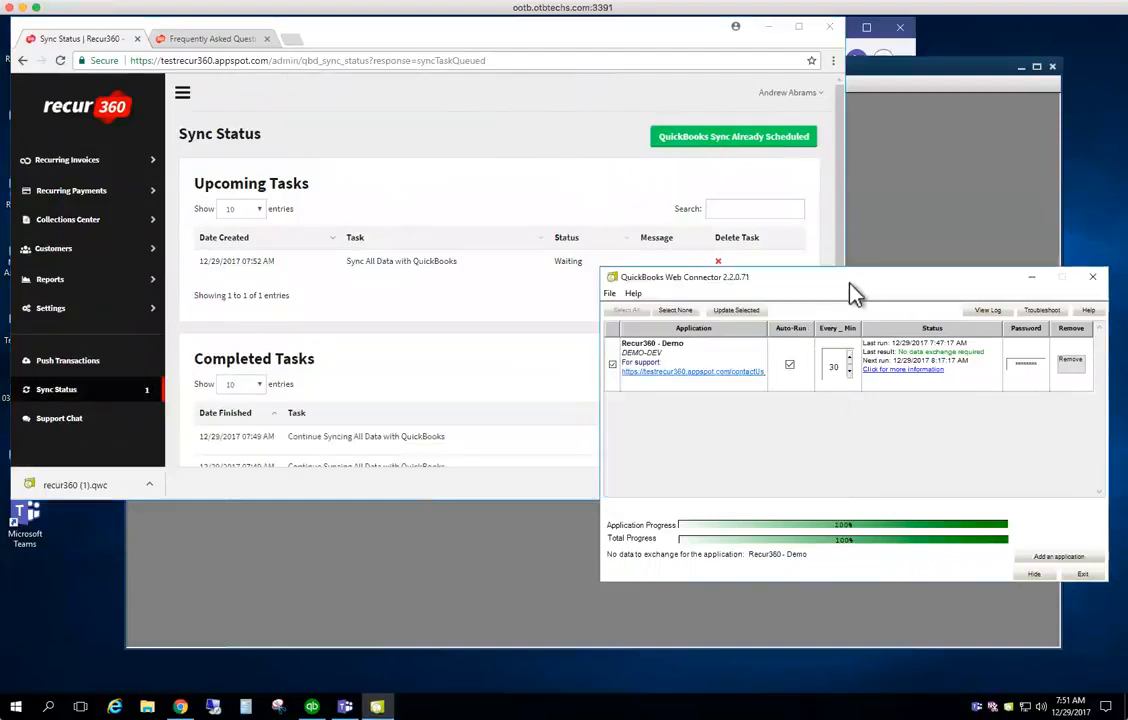
Run Update Selected for Recur360 - Demo and wait until both progress bars reach 100%
{"action": "left_click", "coordinate": [752, 320]}
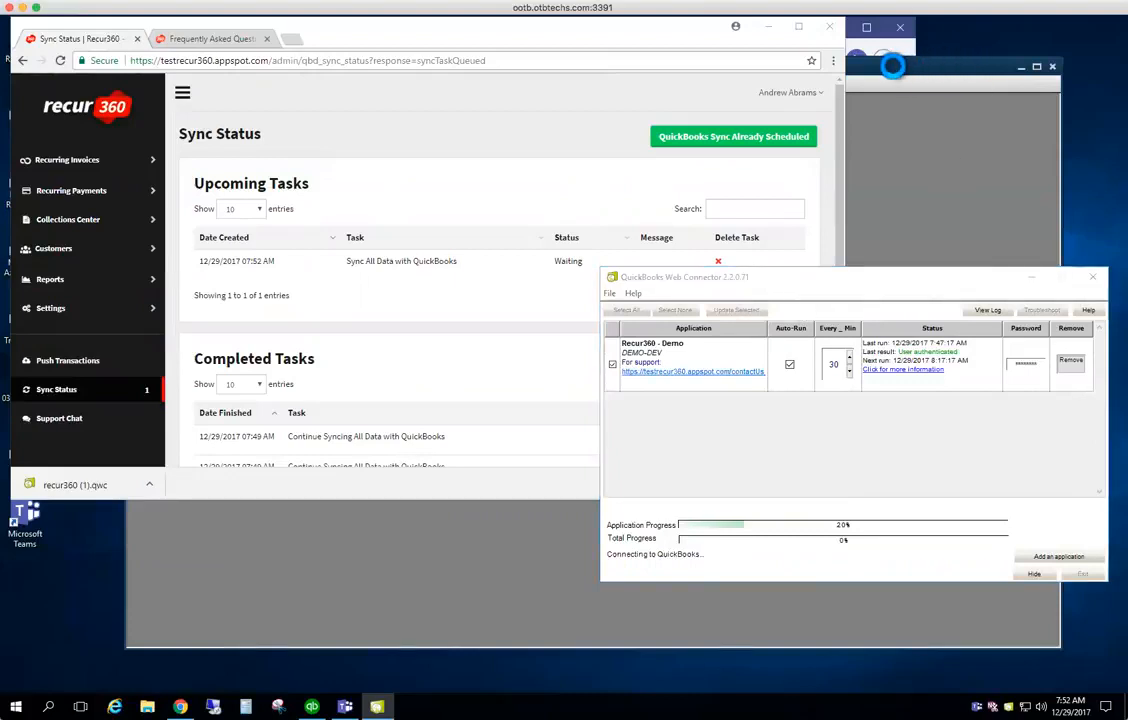
{"action": "left_click", "coordinate": [900, 68]}
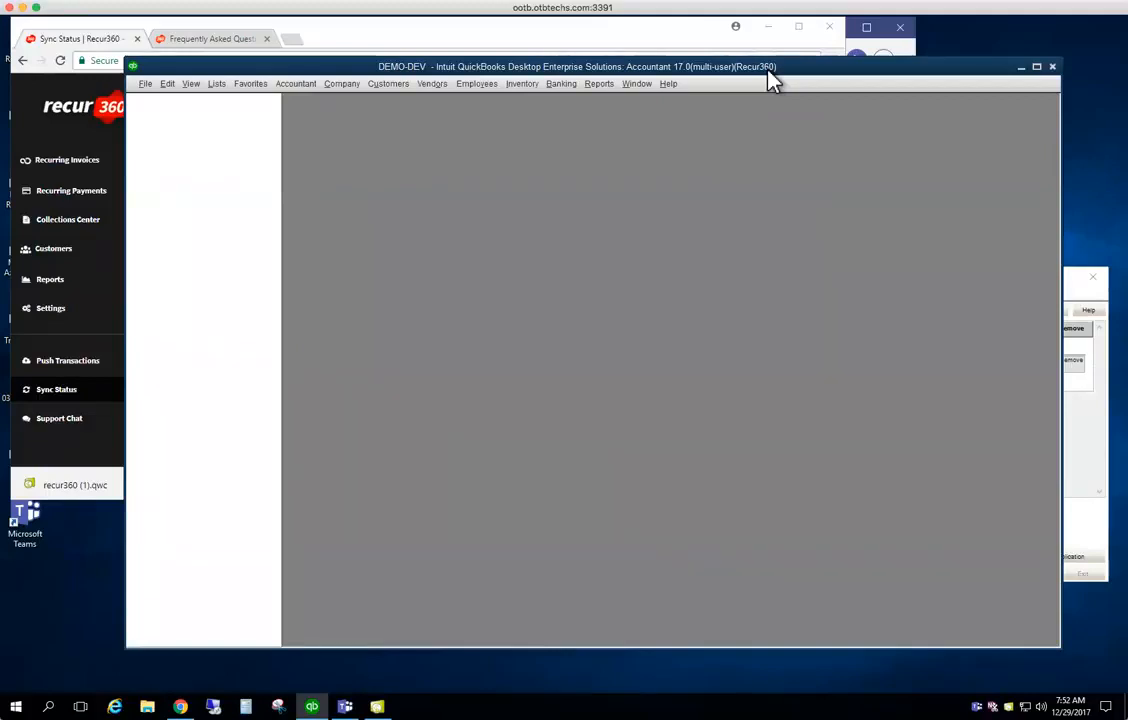
{"action": "left_click", "coordinate": [1075, 302]}
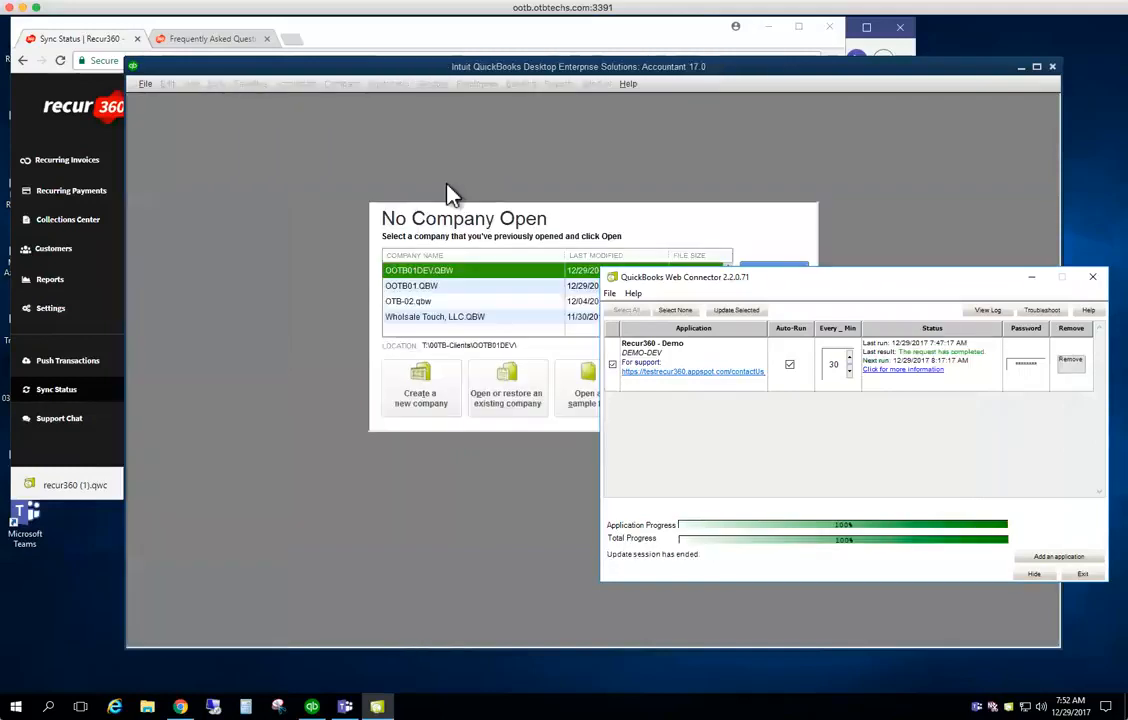
Open Recur360's Settings > Account page, check the Web Connector, and open the Support Chat
{"action": "left_click", "coordinate": [390, 43]}
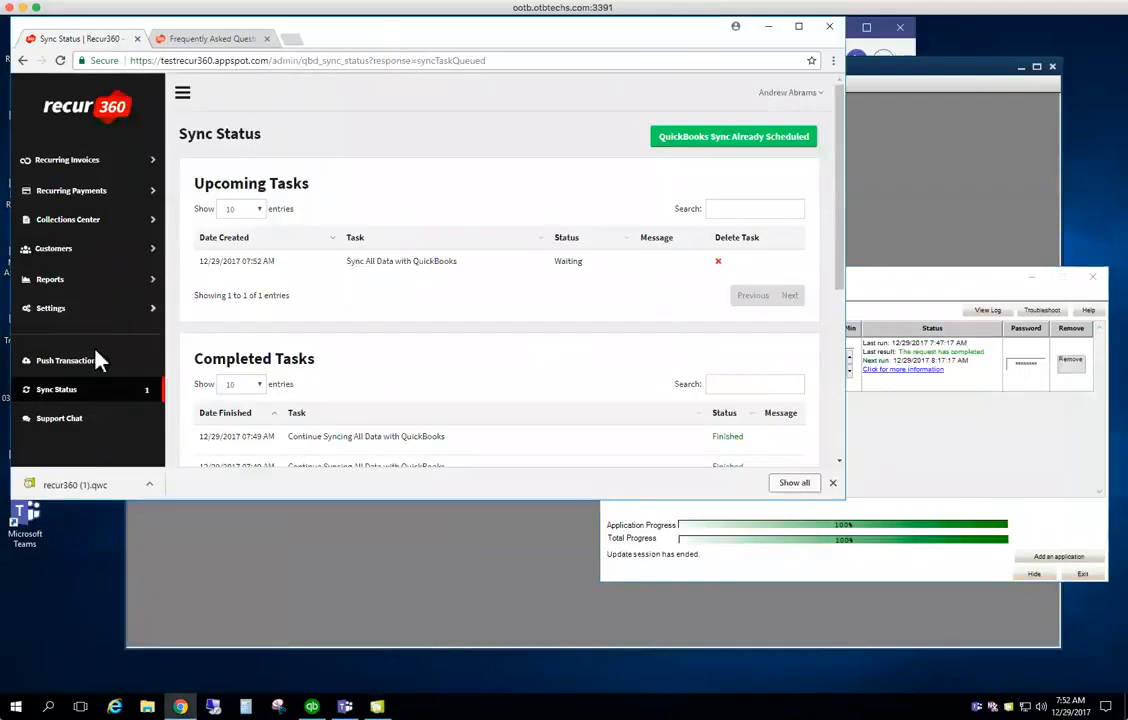
{"action": "left_click", "coordinate": [58, 310]}
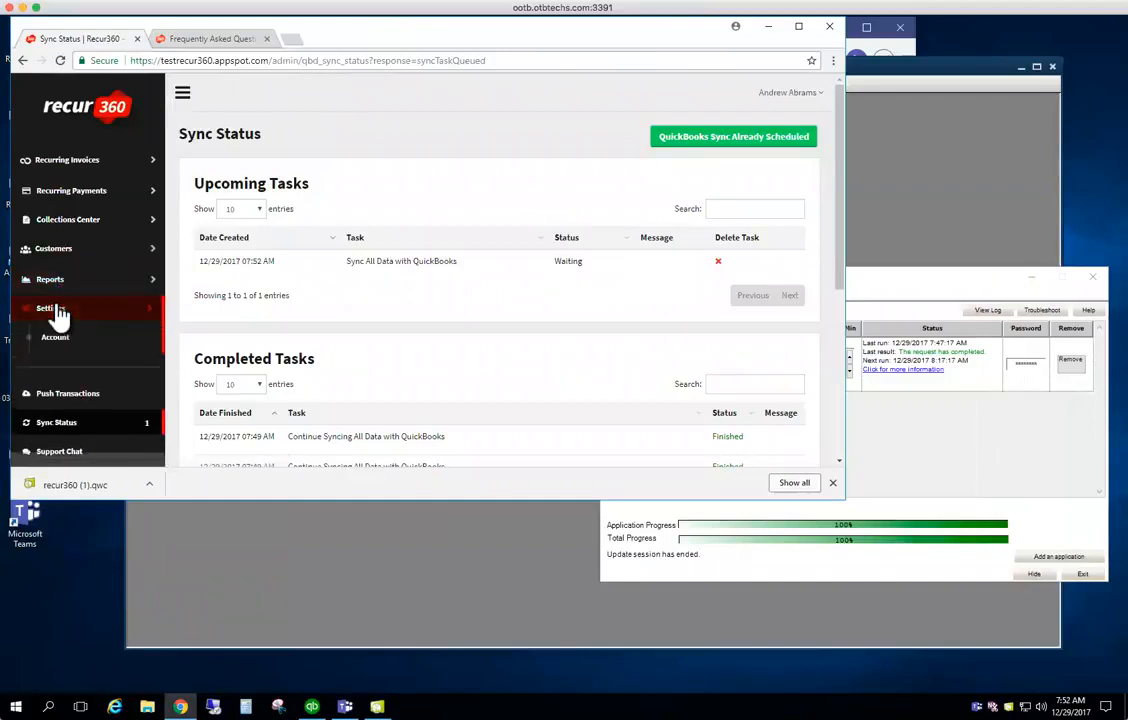
{"action": "left_click", "coordinate": [55, 337]}
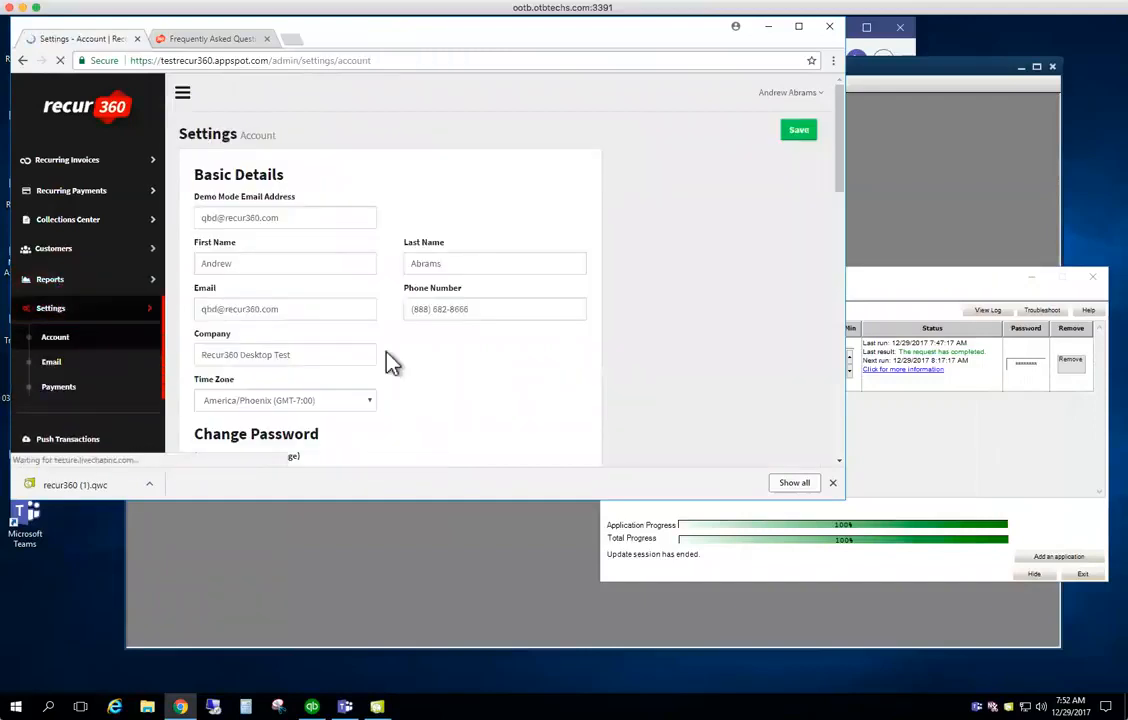
{"action": "scroll", "coordinate": [390, 365], "scroll_direction": "down", "scroll_amount": 10}
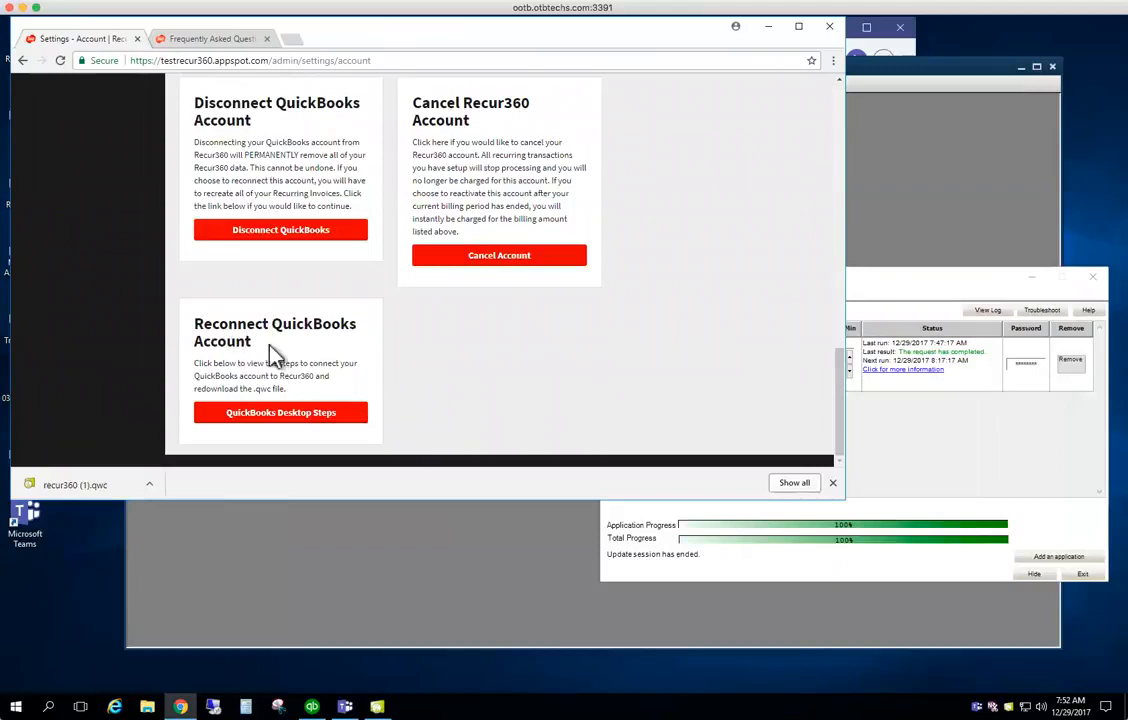
{"action": "left_click", "coordinate": [878, 303]}
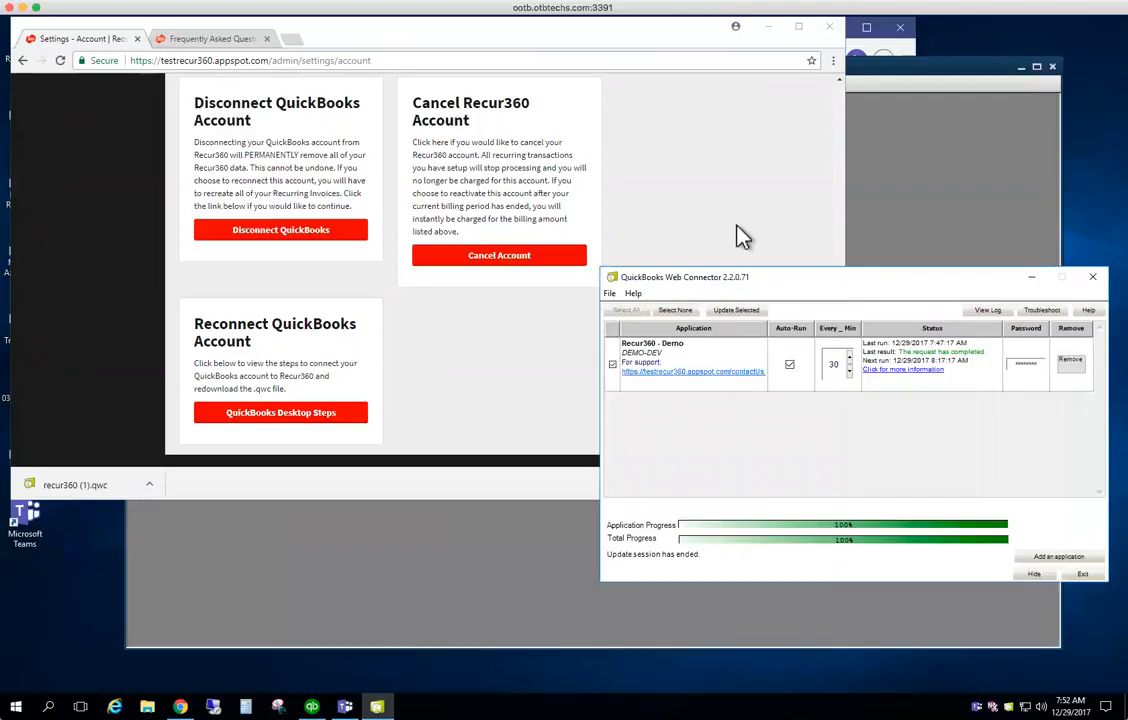
{"action": "scroll", "coordinate": [125, 162], "scroll_direction": "up", "scroll_amount": 6}
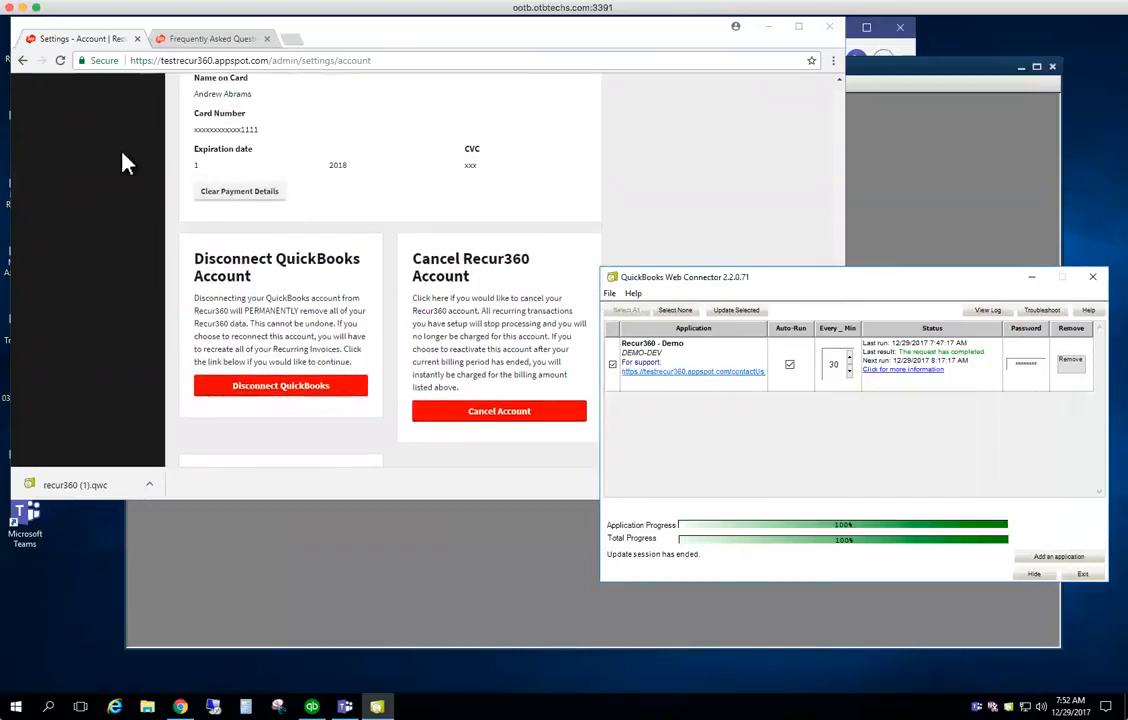
{"action": "scroll", "coordinate": [125, 162], "scroll_direction": "up", "scroll_amount": 4}
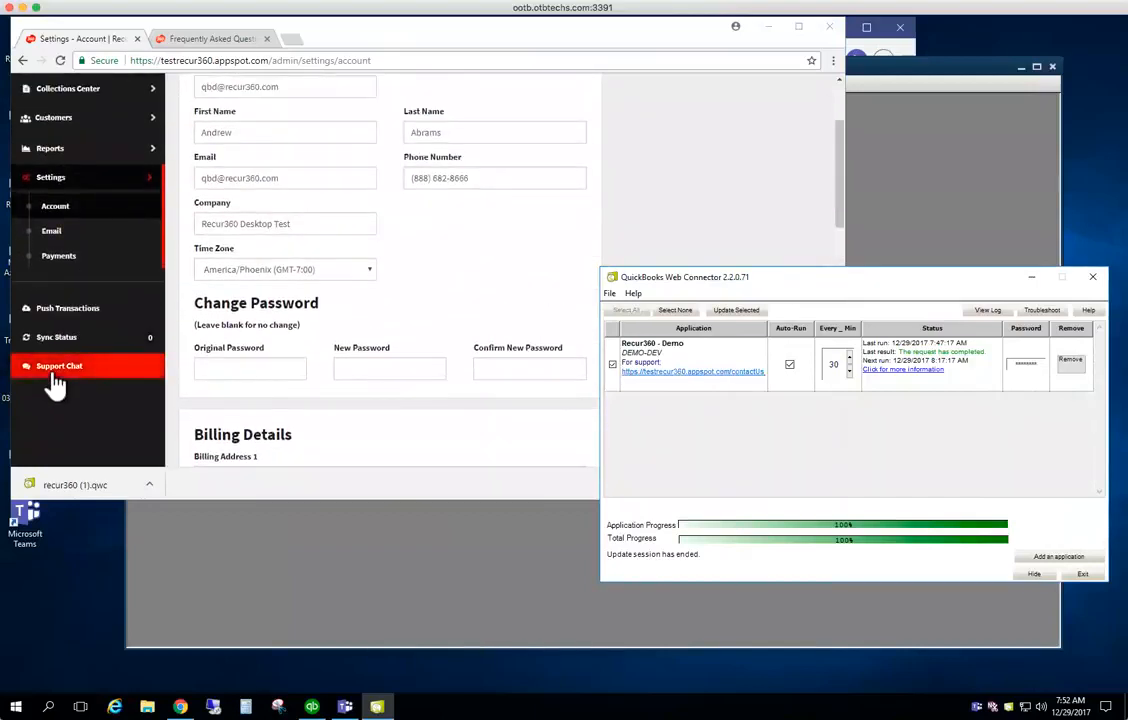
{"action": "left_click", "coordinate": [55, 365]}
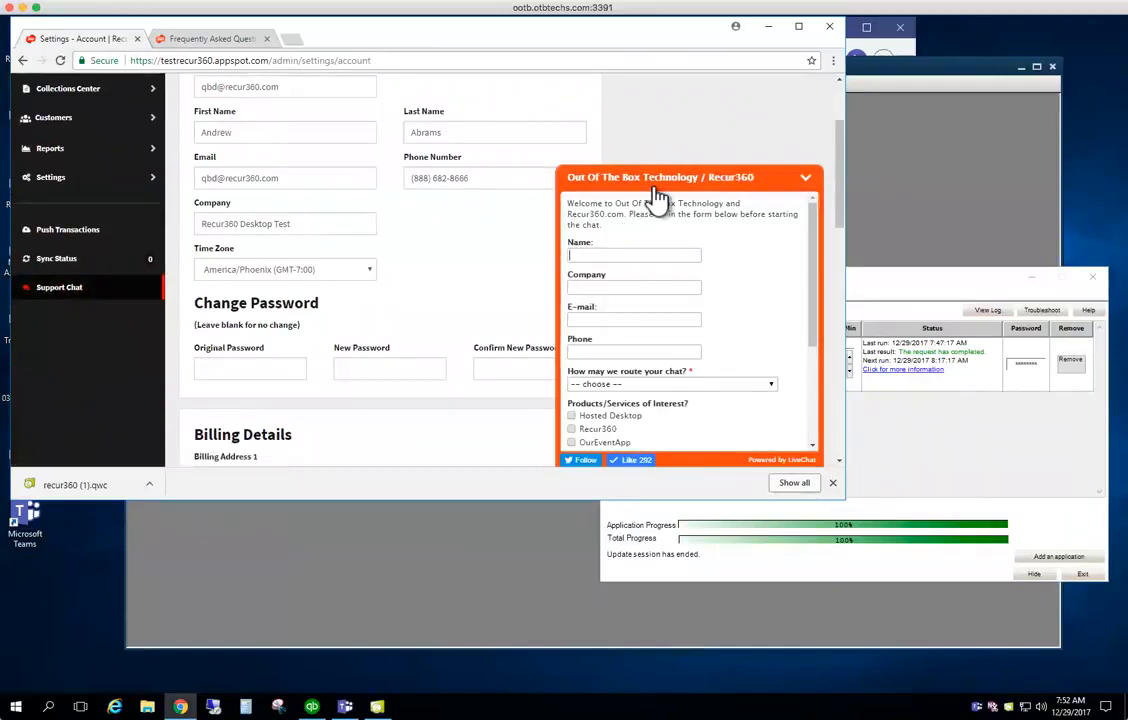